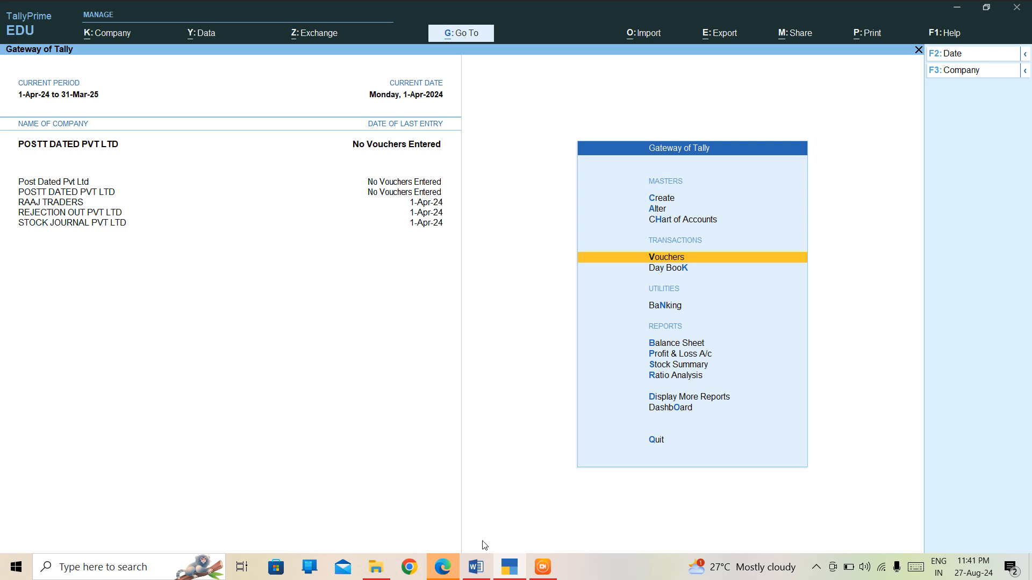
Step: Read the post-dated cheque notes in the Word document and return to TallyPrime
click(476, 569)
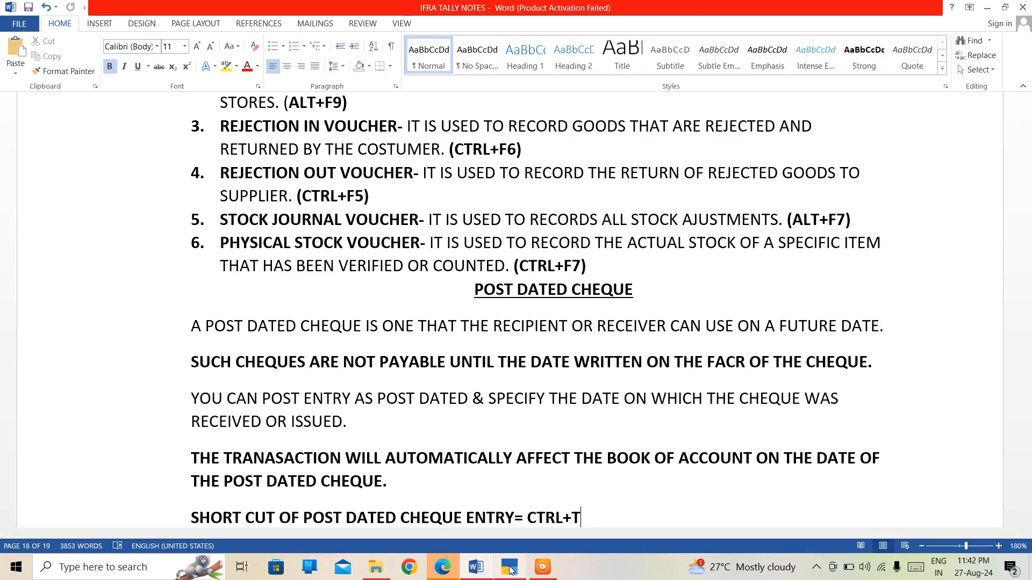
mouse_move(511, 570)
click(510, 524)
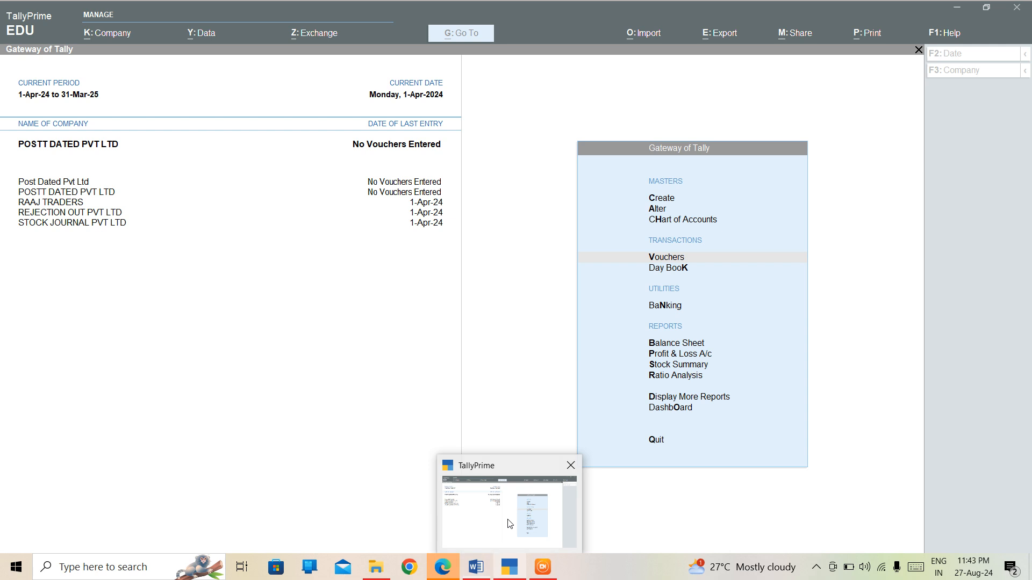
key(Up)
key(Up)
key(Up)
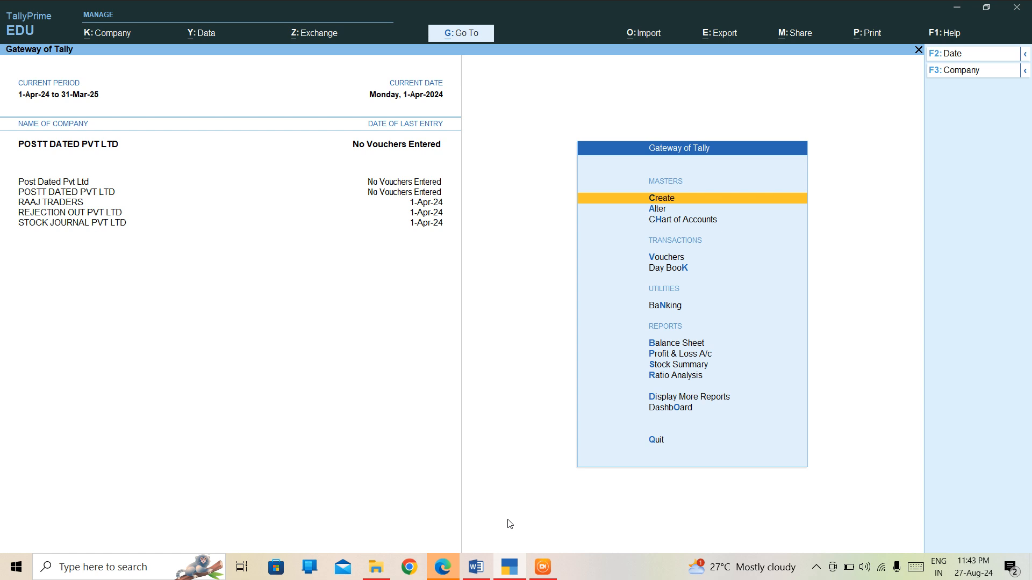
key(Down)
key(Down)
key(Down)
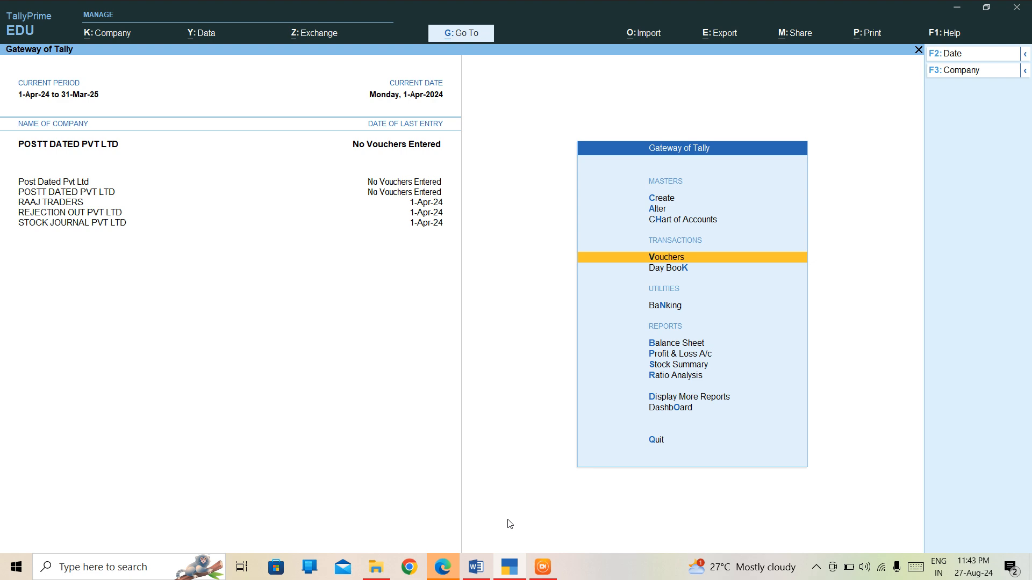
Step: Open a new purchase voucher with supplier invoice number 123, keeping the invoice date 1-Apr-24
key(Return)
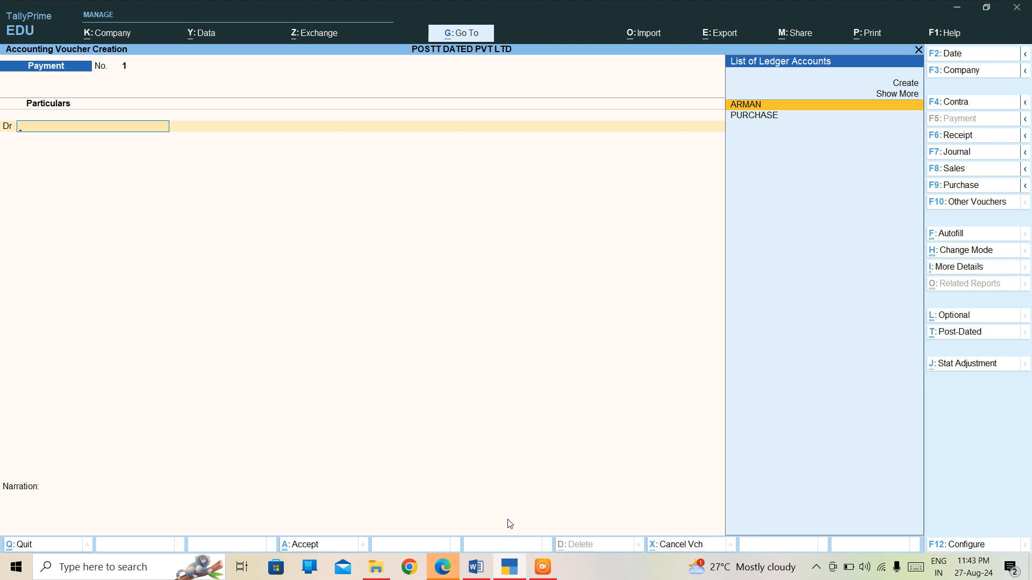
key(F9)
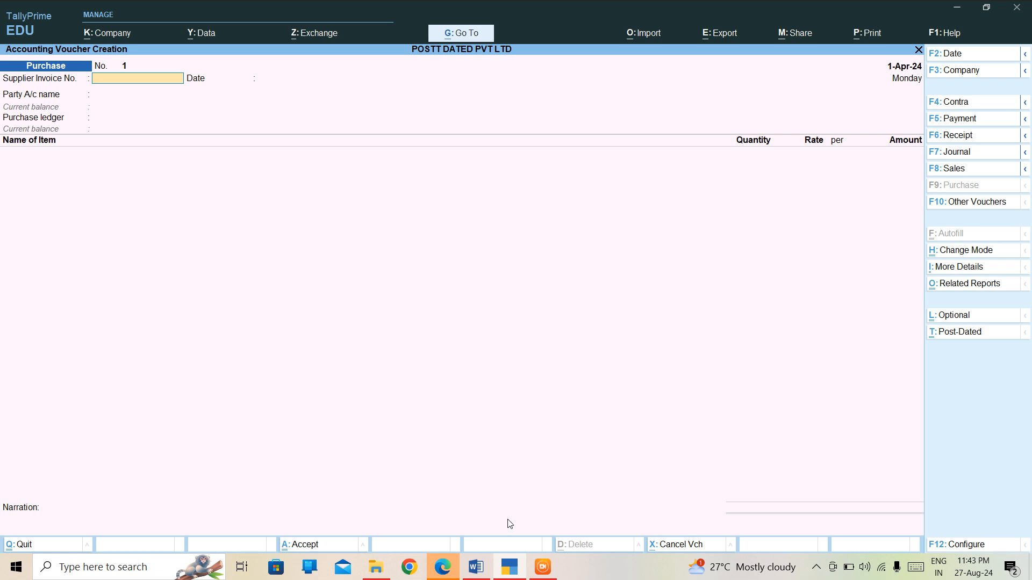
text(123)
key(Return)
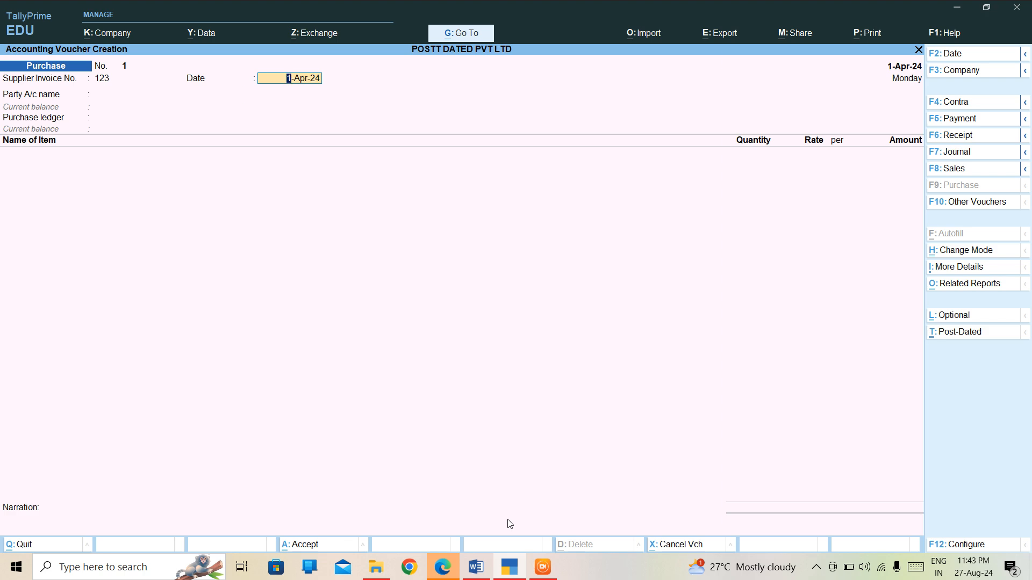
key(Return)
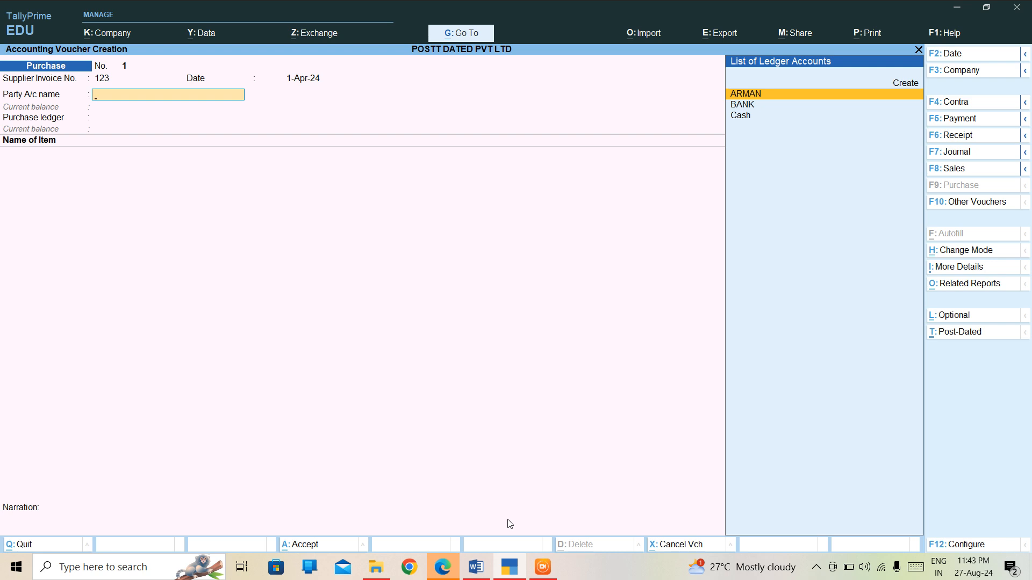
Step: Choose the supplier's ledger as the party account and leave all receipt details blank
key(Return)
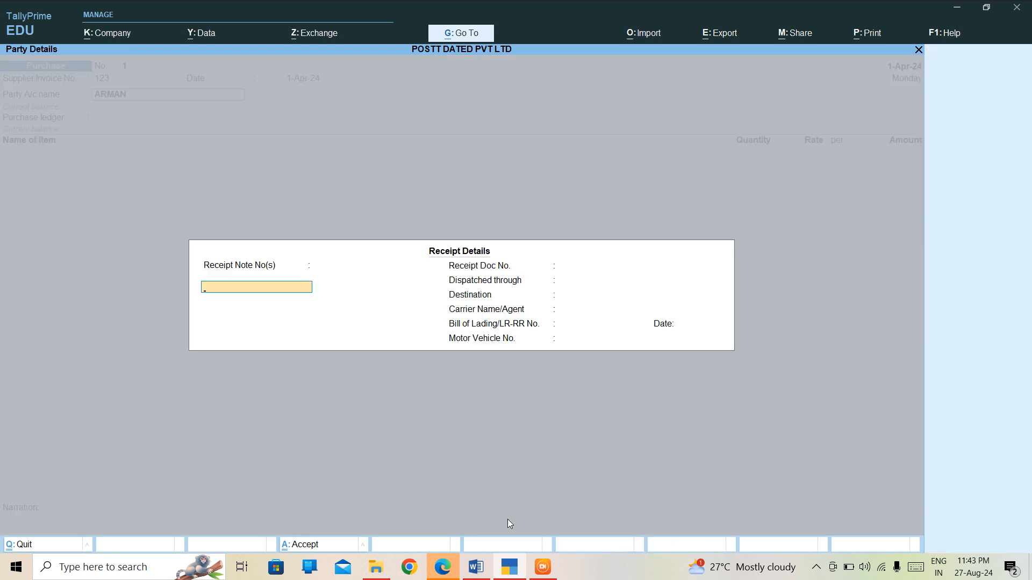
key(Return)
key(Return)
key(Return)
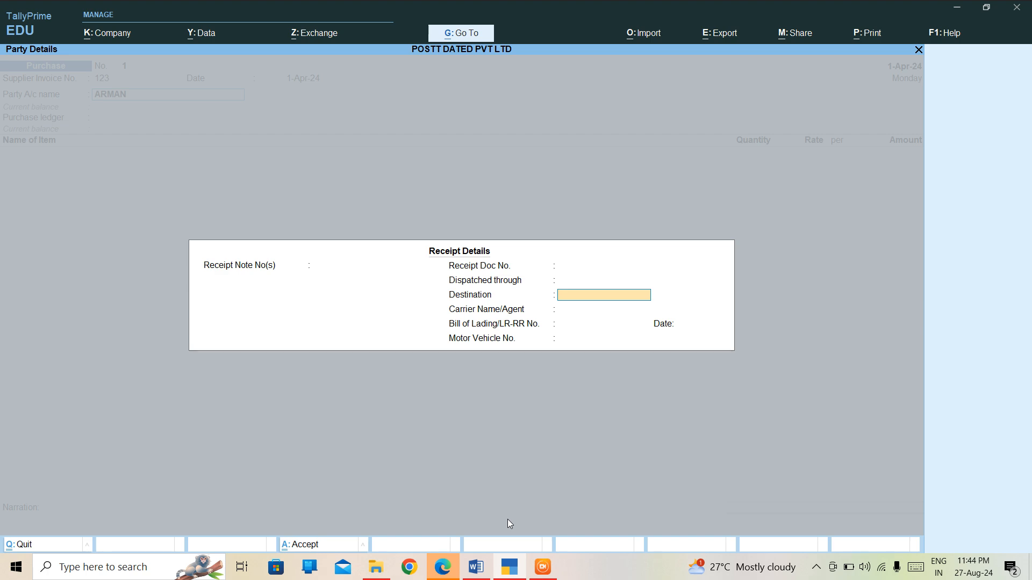
key(Return)
key(Return)
key(Return)
key(Return)
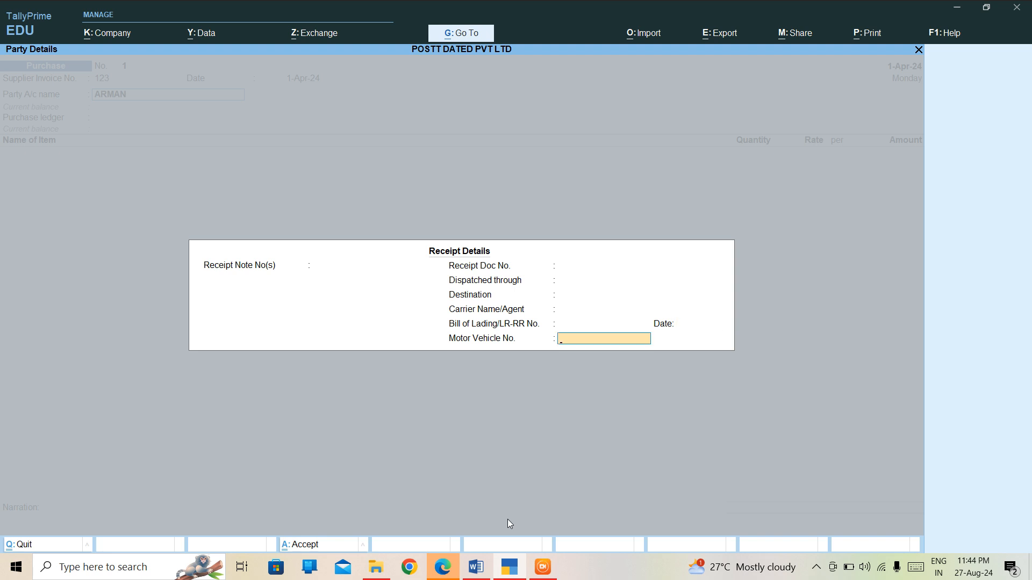
key(Return)
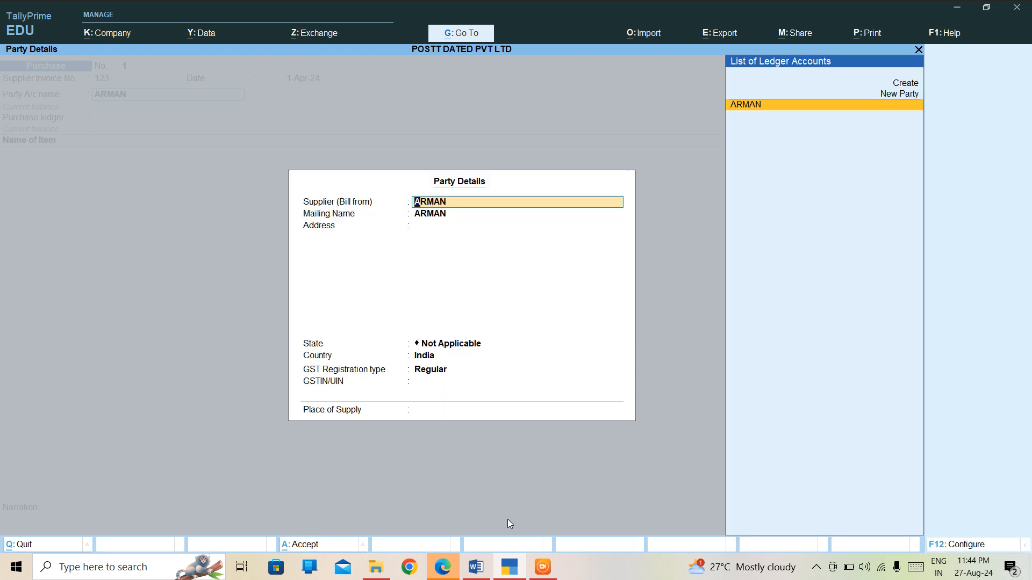
Step: Fill in the supplier's address, set the state to Delhi, and accept the party details with the Regular GST registration type and no GSTIN
key(Return)
key(Return)
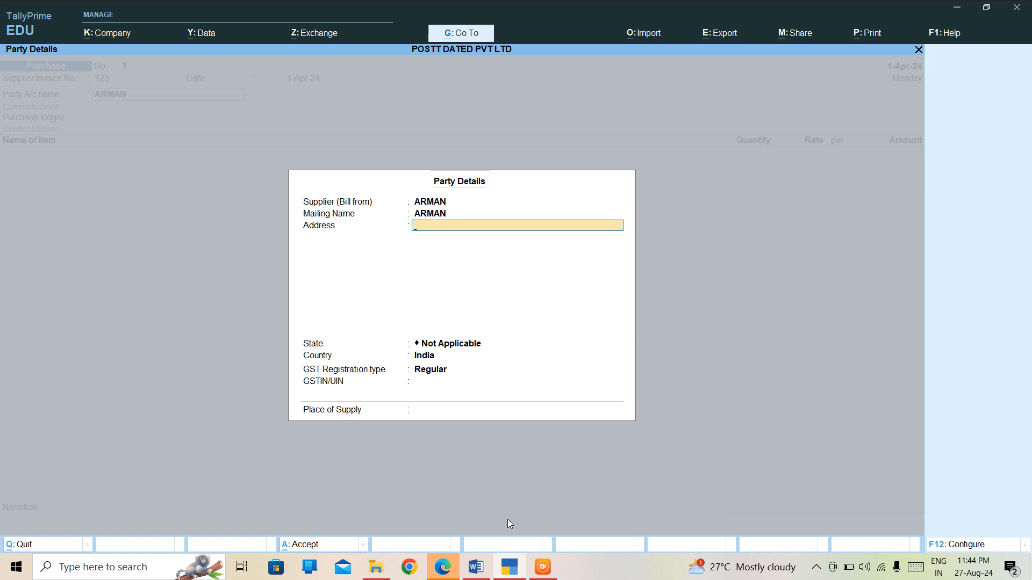
text(ABC NAGAR)
key(Return)
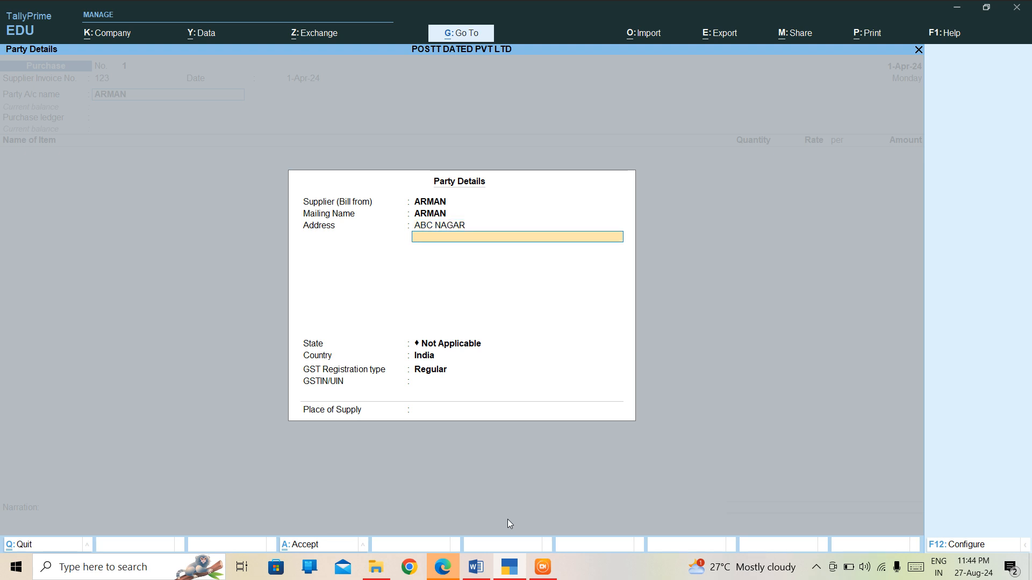
text(DELHI)
key(Return)
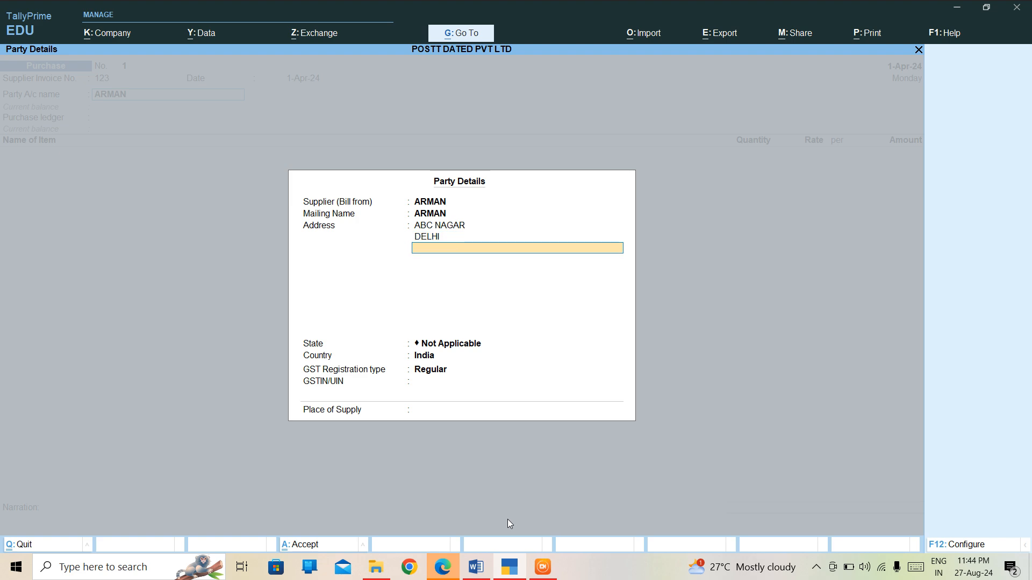
key(Return)
text(DEL)
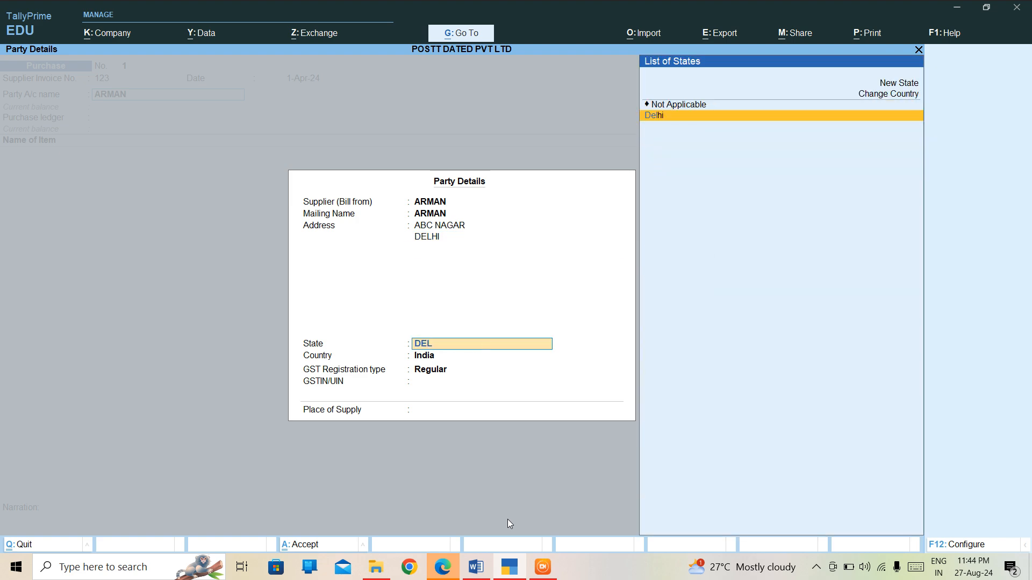
key(Return)
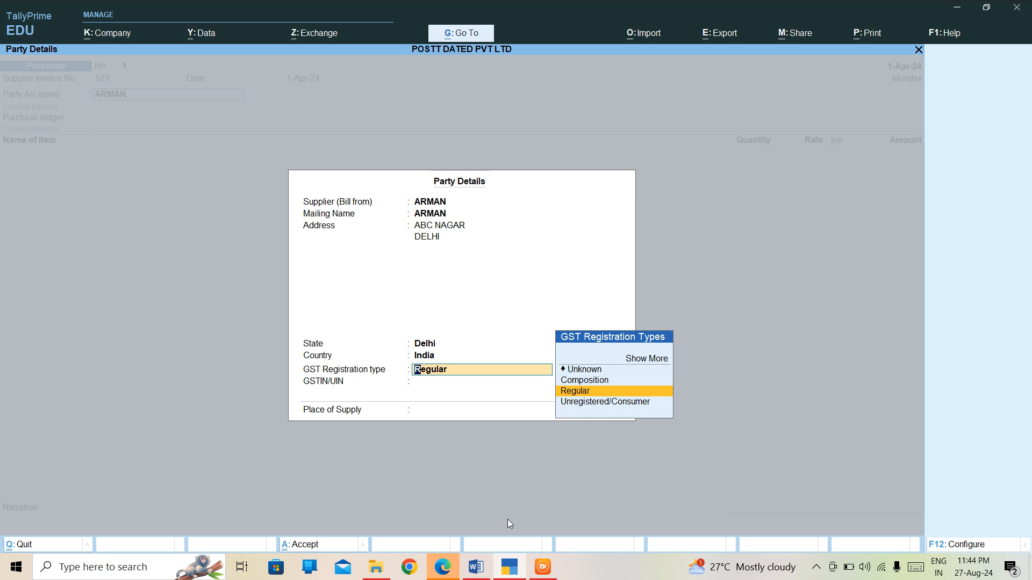
key(Return)
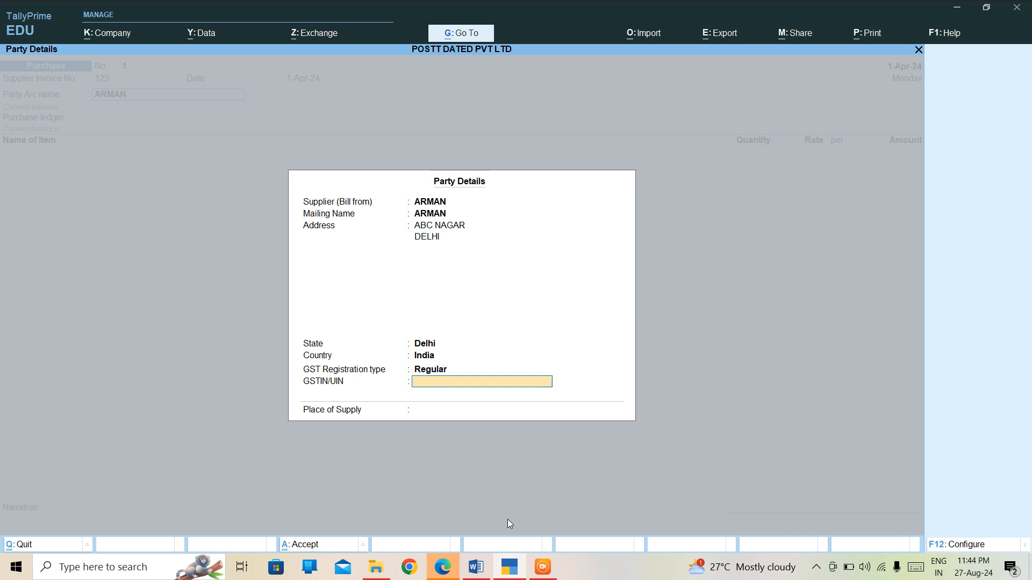
key(Return)
key(Return)
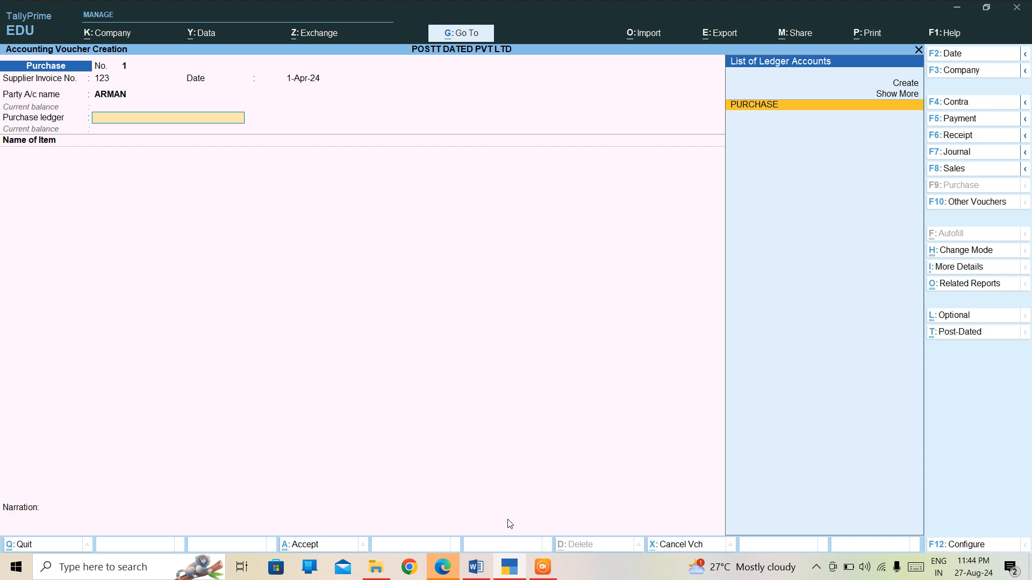
key(alt+c)
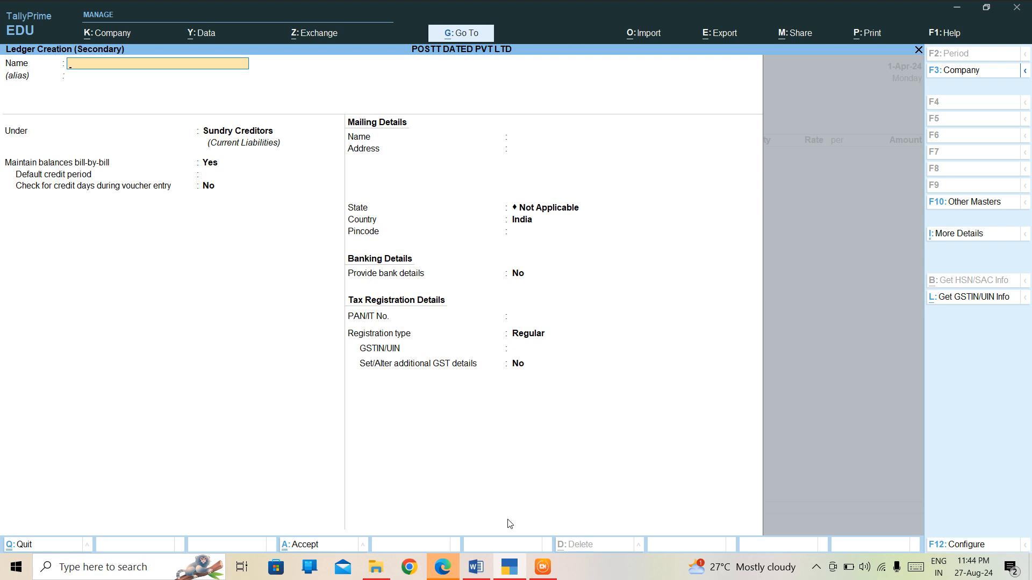
key(Escape)
key(Return)
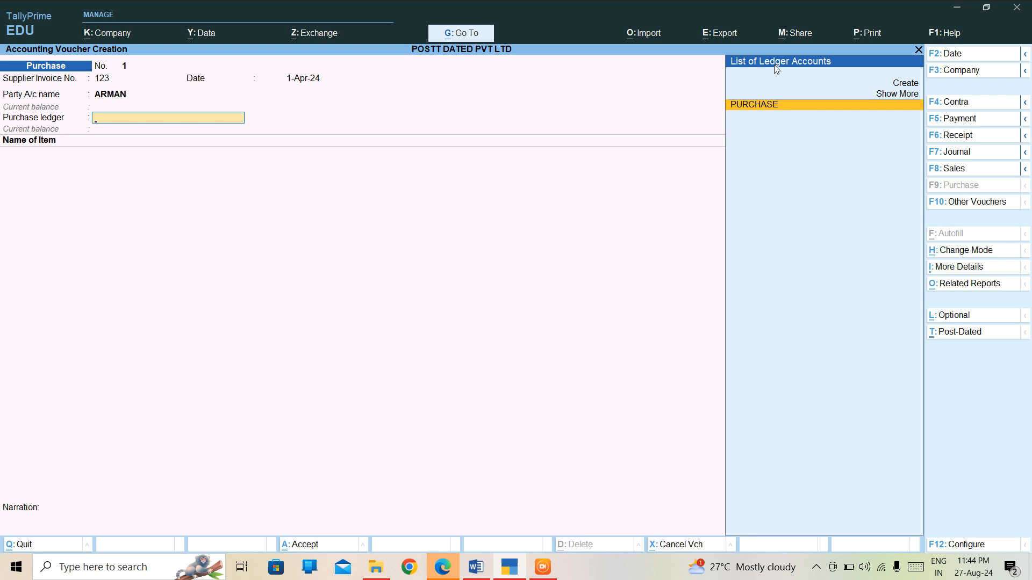
Step: Choose PURCHASE as the voucher's purchase ledger
key(Return)
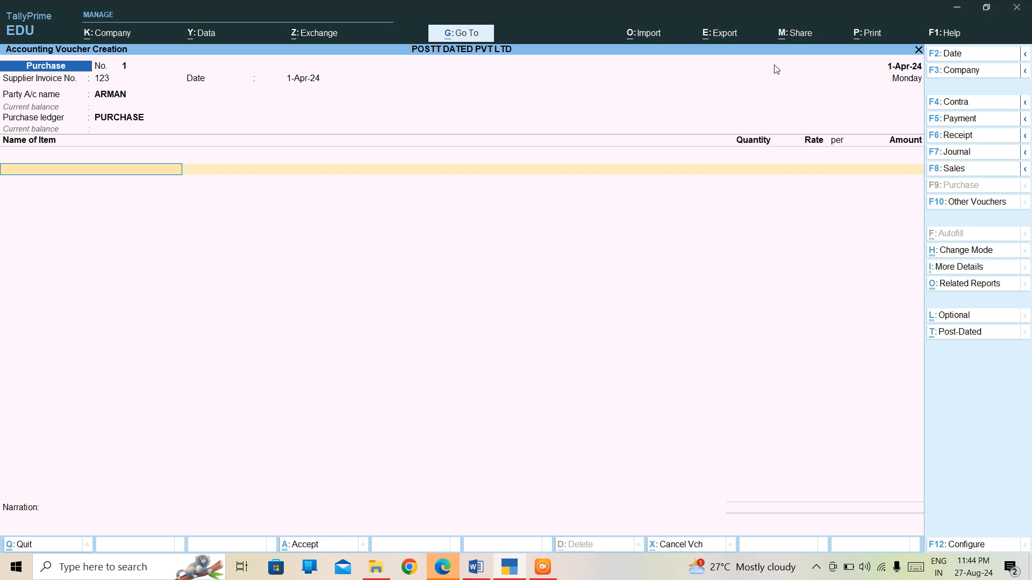
key(alt+c)
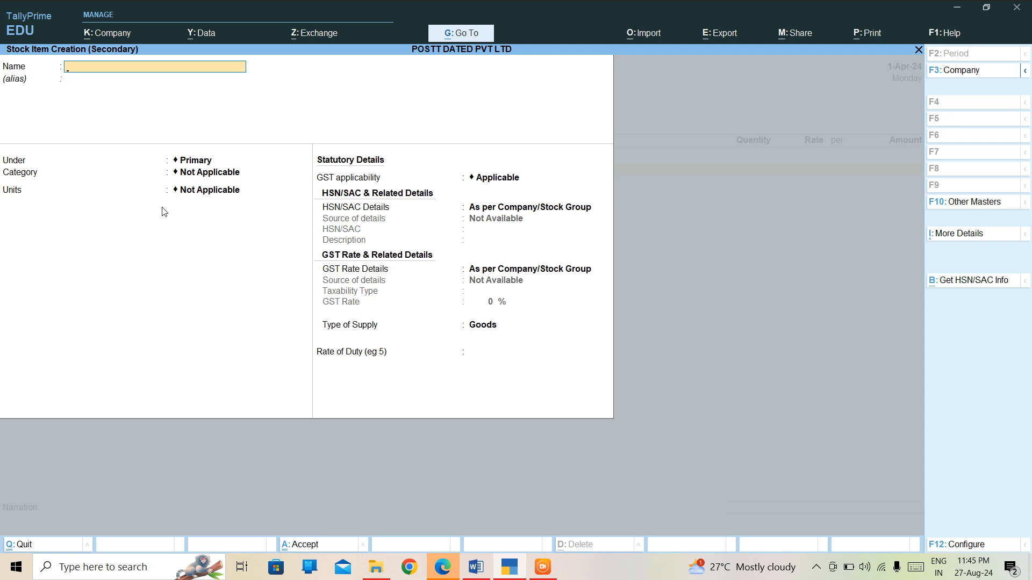
key(Escape)
key(y)
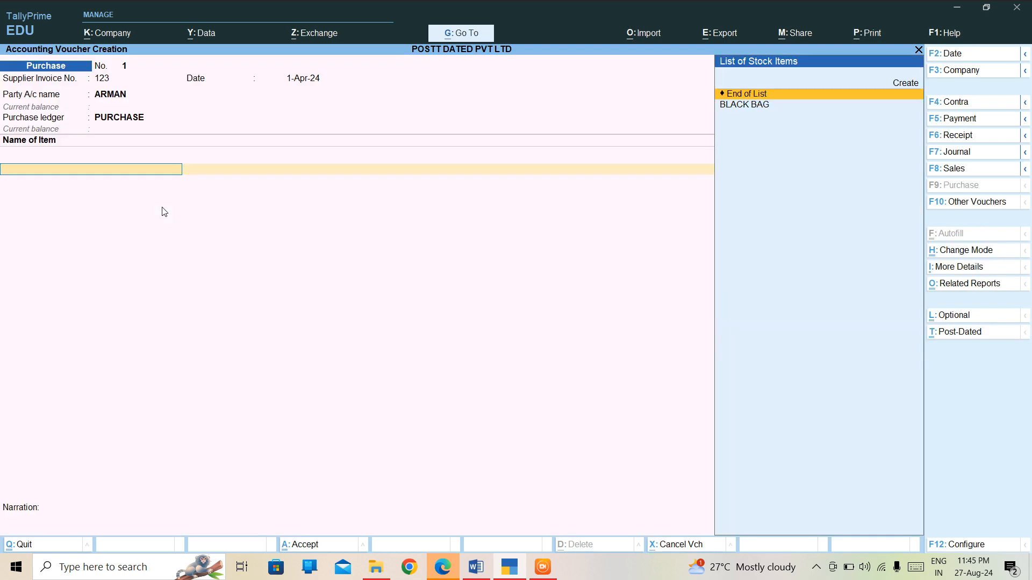
Step: Add the BLACK BAG item with 100 PCS at a rate of 1,000 allocated to the DELHI location, and end the item list
key(Down)
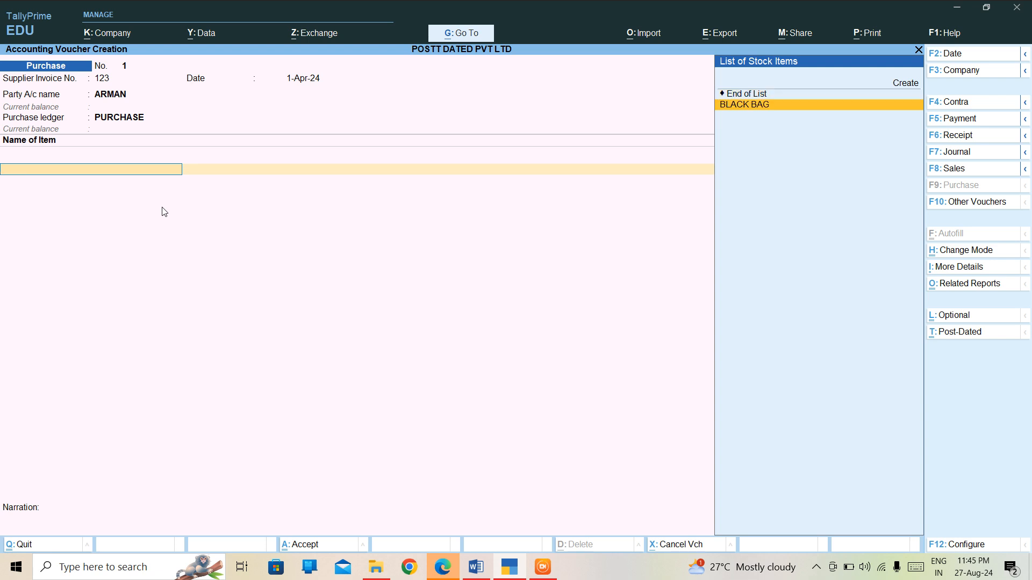
key(Return)
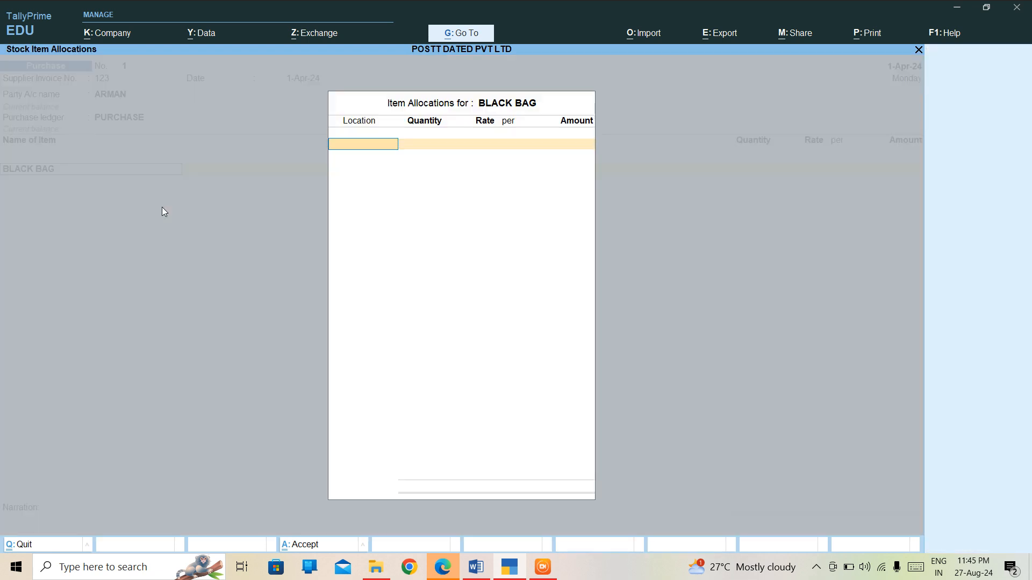
text(de)
key(Return)
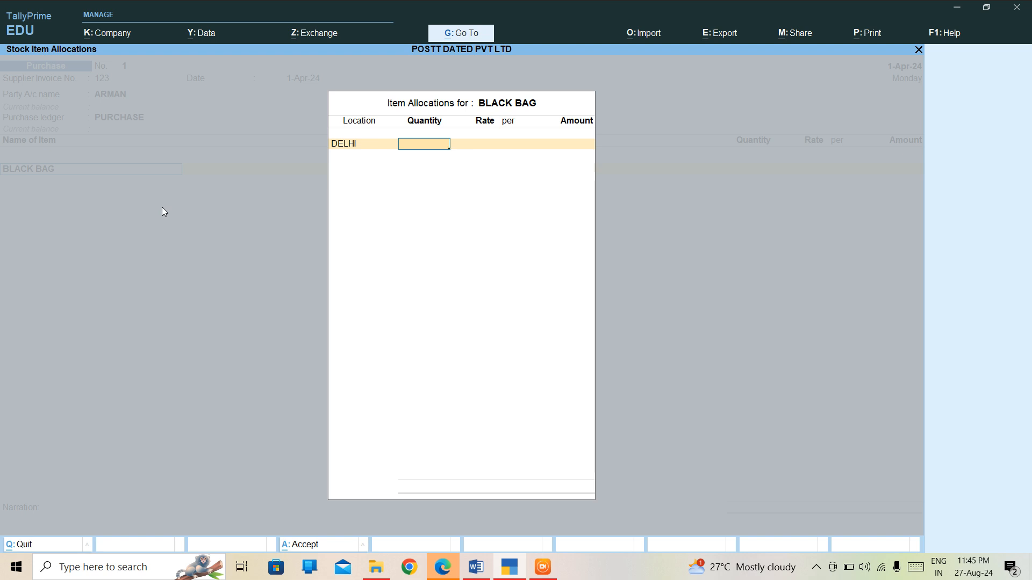
text(00)
key(Return)
text(1000)
key(Return)
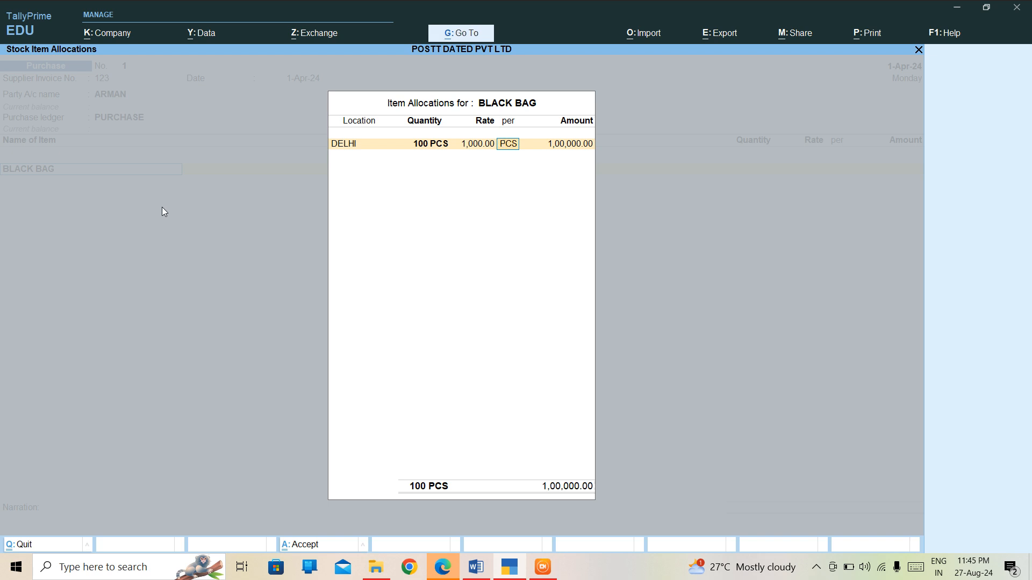
key(Return)
key(Return)
key(Return)
key(Return)
key(Return)
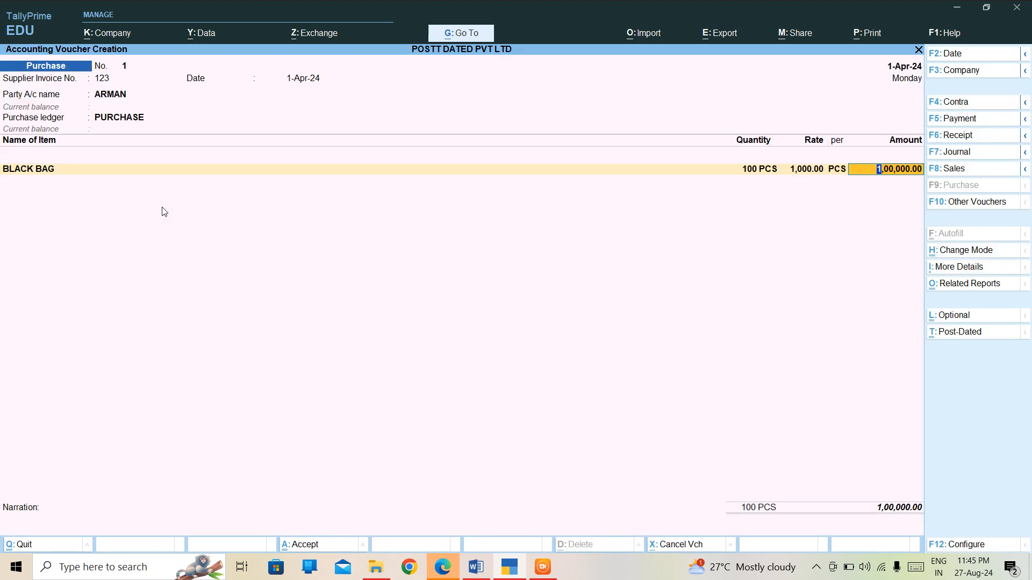
key(Return)
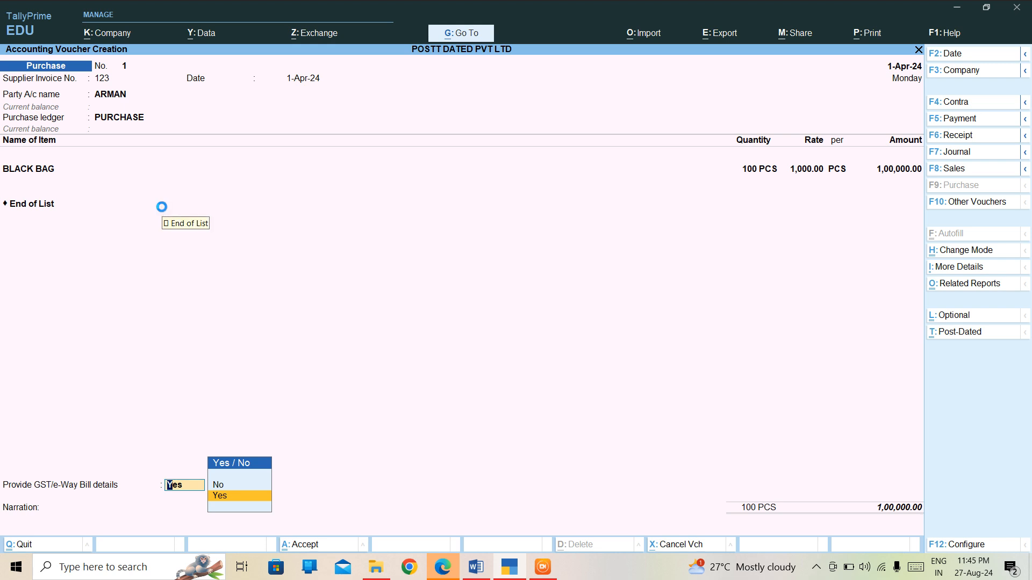
Step: Set the voucher's option for providing GST/e-Way Bill details to No
key(Return)
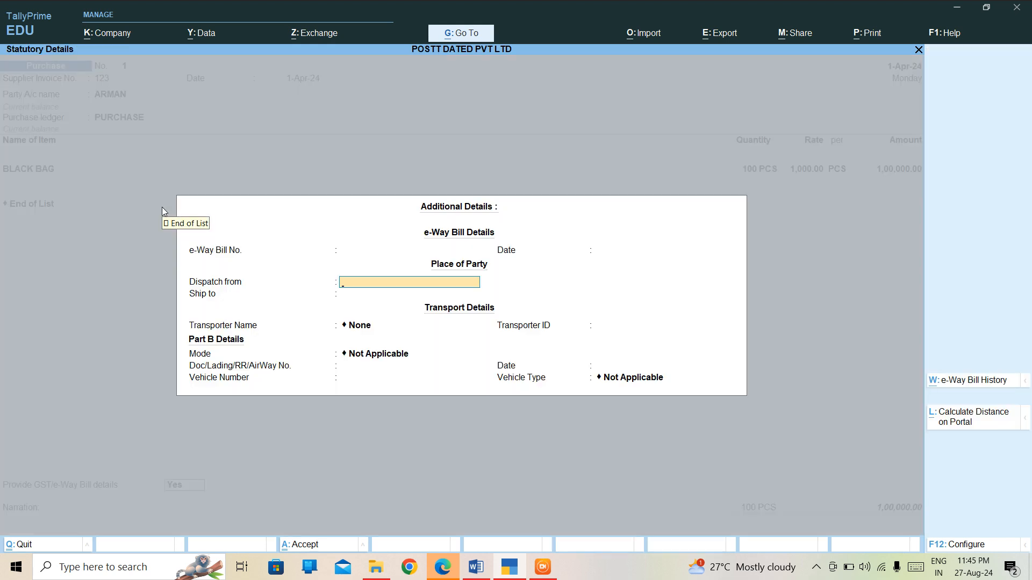
key(Escape)
key(Up)
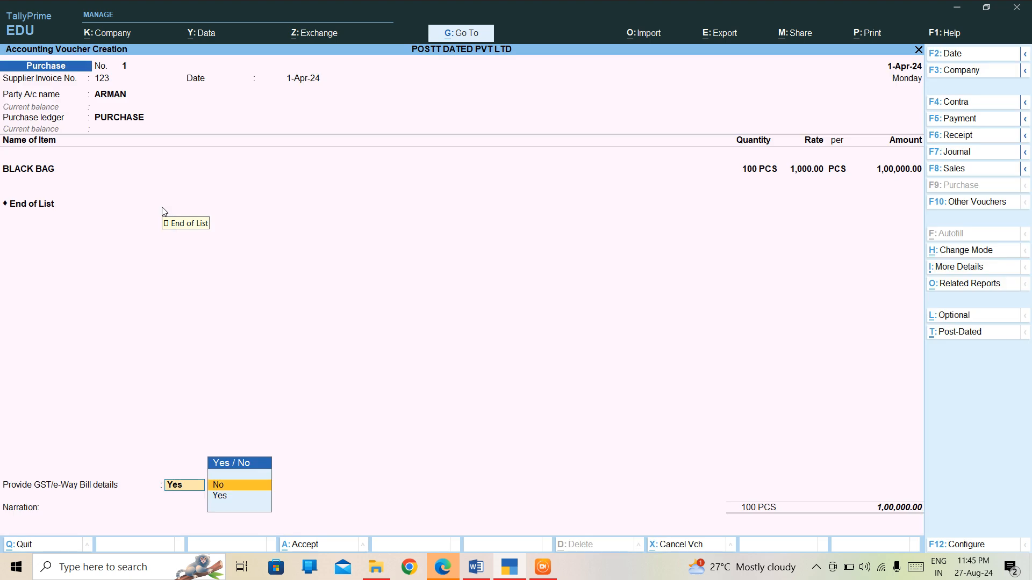
key(Return)
Step: Accept the supplier's bill-wise details as a New Ref named 123 for 1,00,000.00 Cr, leaving the due date blank
key(Return)
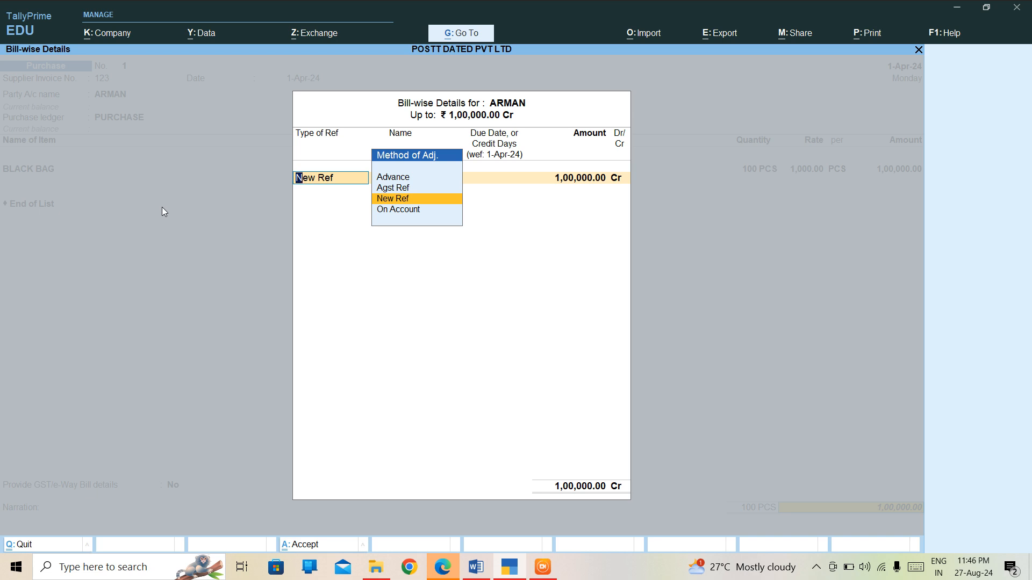
key(Return)
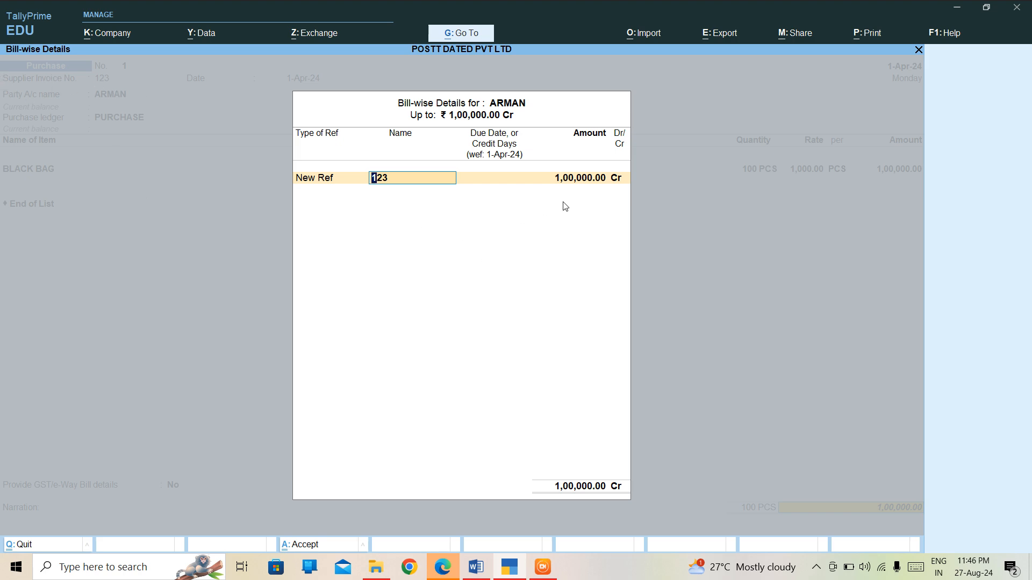
key(Return)
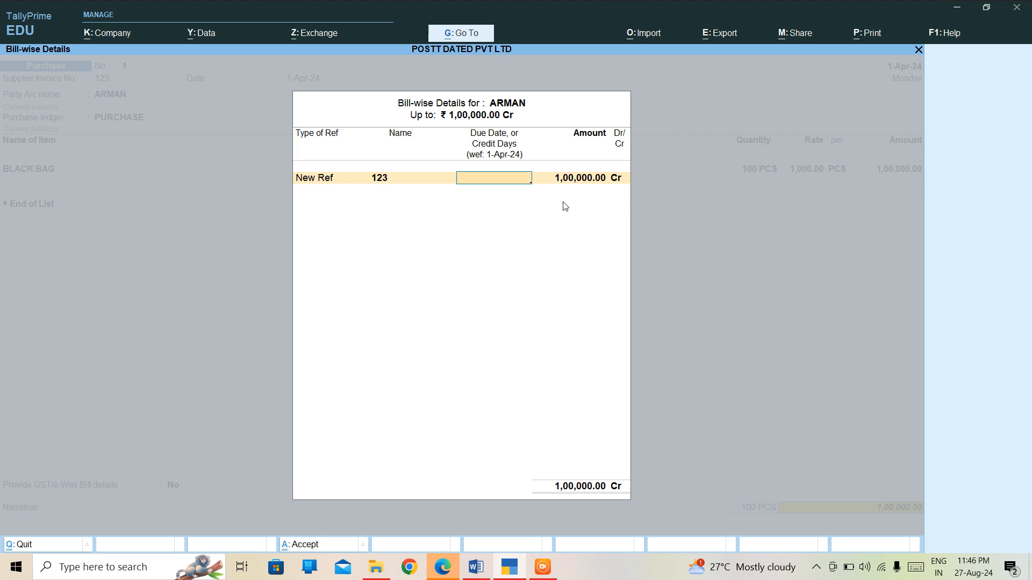
key(Return)
key(Return)
key(Return)
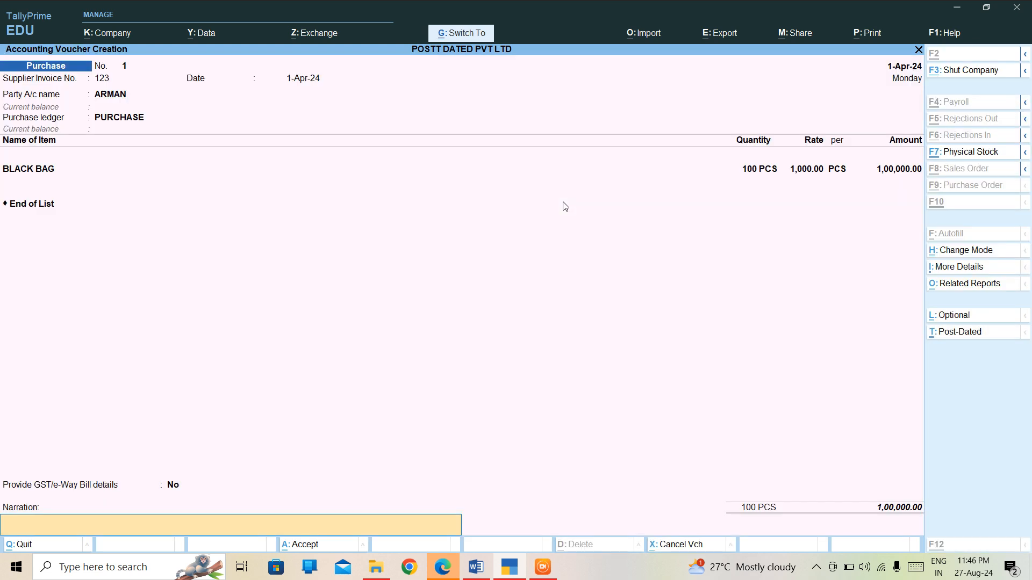
Step: Add the narration "GOODS PURCHASED ON CREDIT.", save the purchase voucher, and return to the Gateway of Tally
key(ctrl)
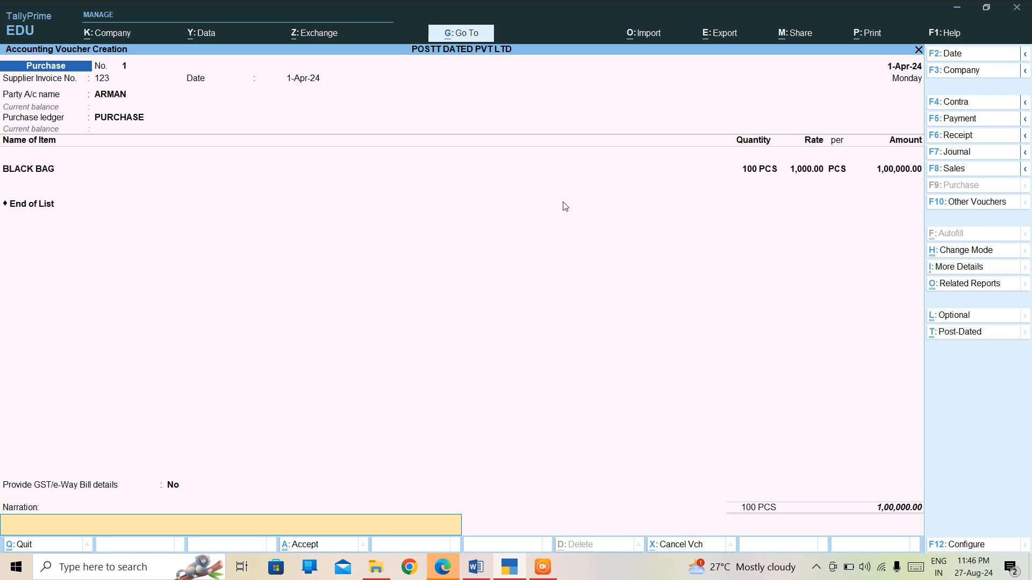
text(GOODS PURCHASED ON CREDIT.)
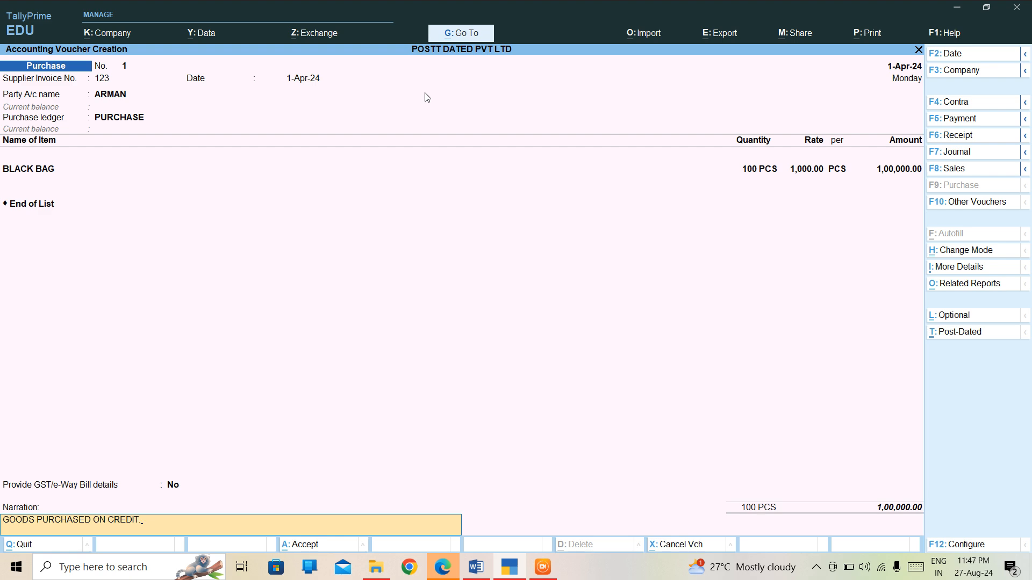
key(ctrl)
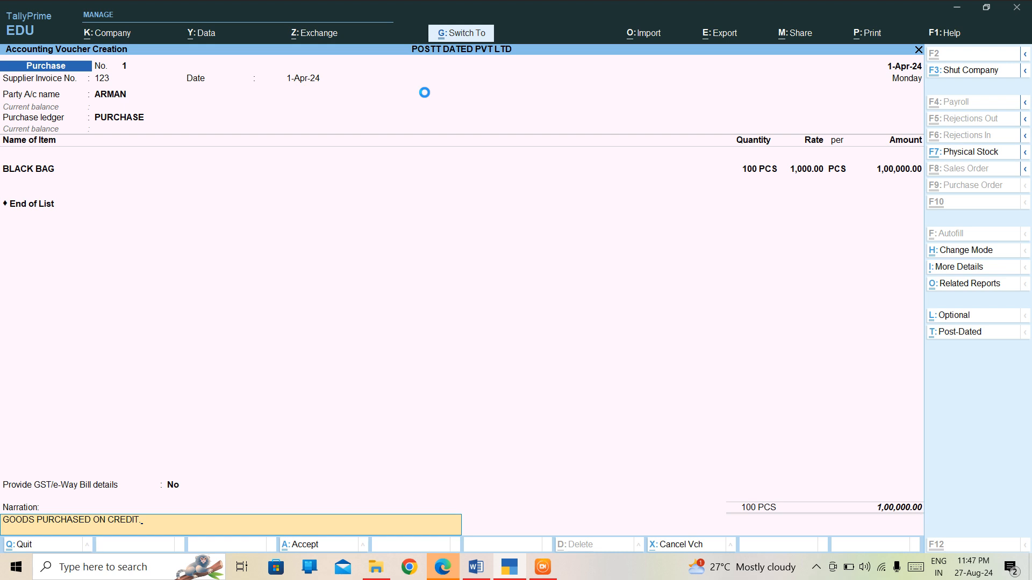
key(ctrl+a)
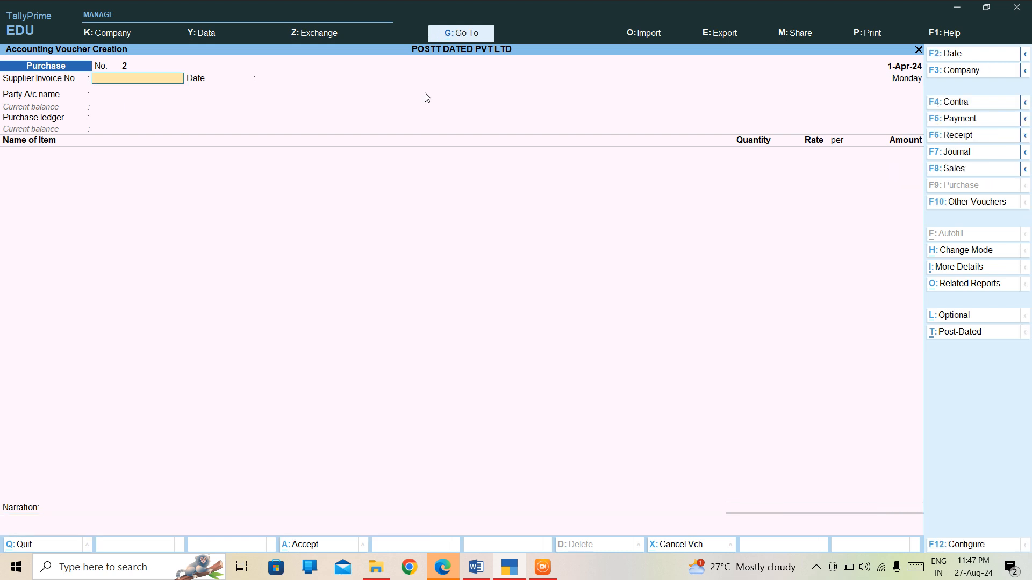
key(Escape)
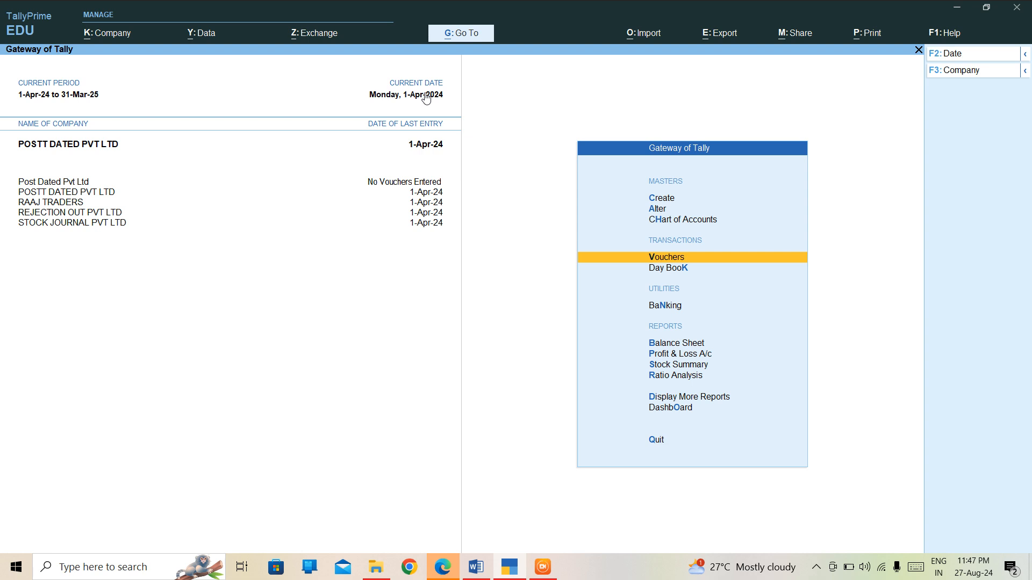
Step: Examine the Balance Sheet's Current Liabilities down to the supplier's monthly ledger under Sundry Creditors, and return to the Gateway of Tally
key(Down)
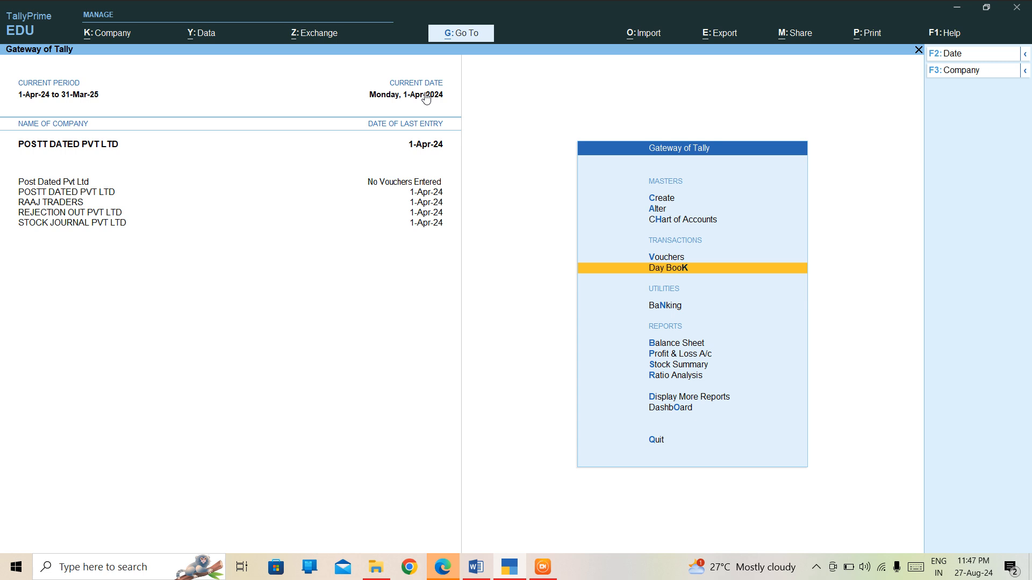
key(Down)
key(Down)
key(Return)
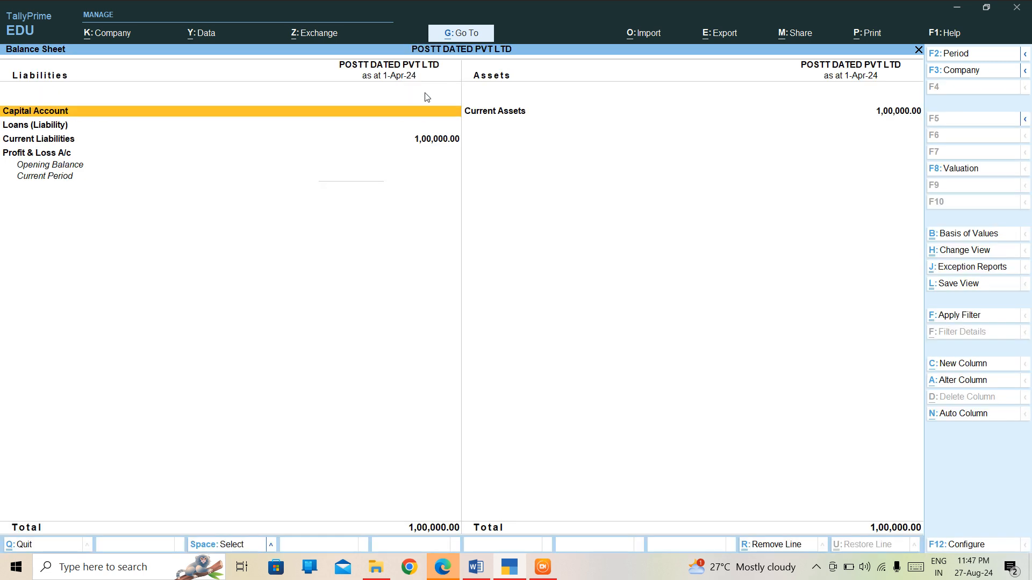
key(Down)
key(Down)
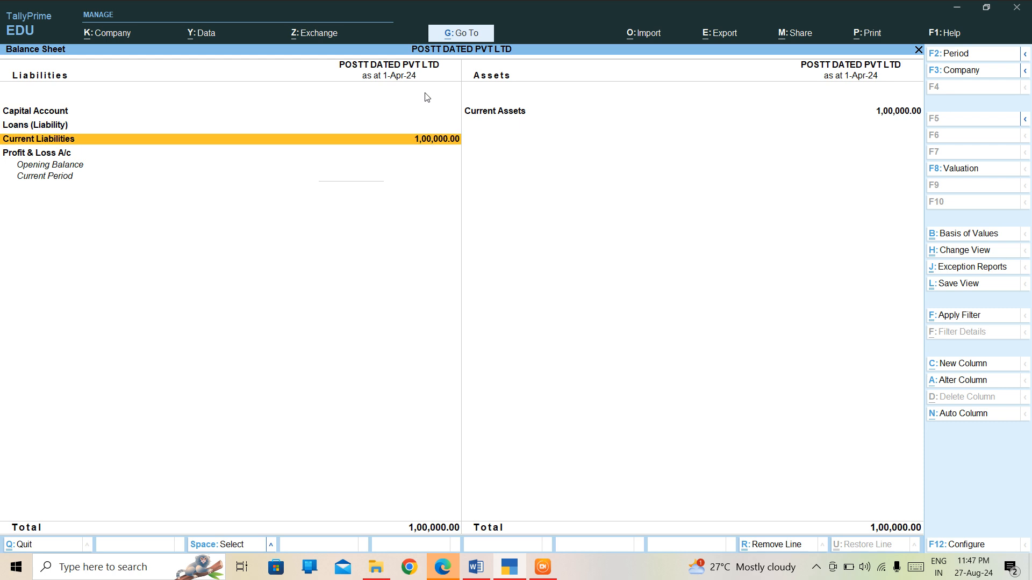
key(Return)
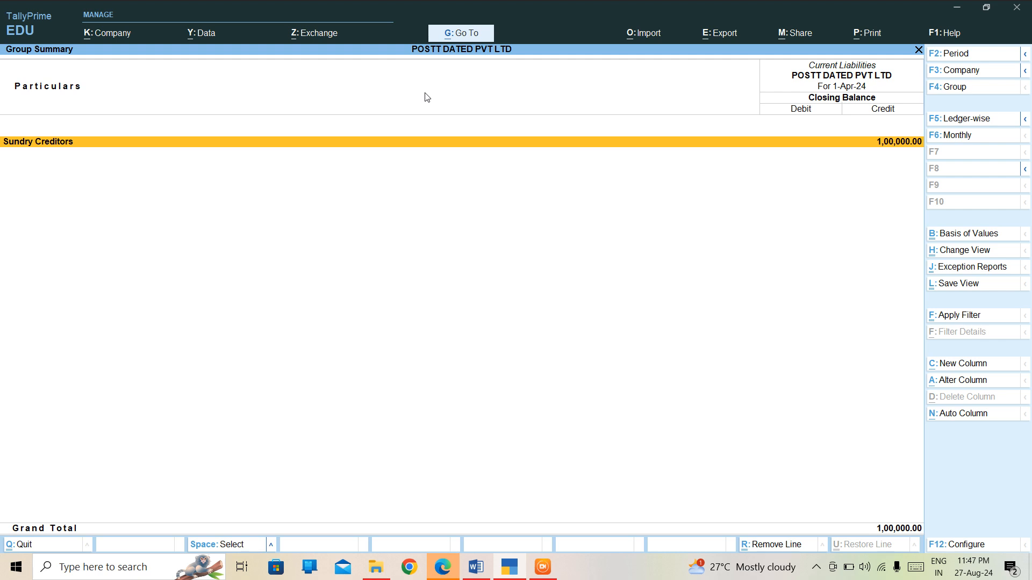
key(Return)
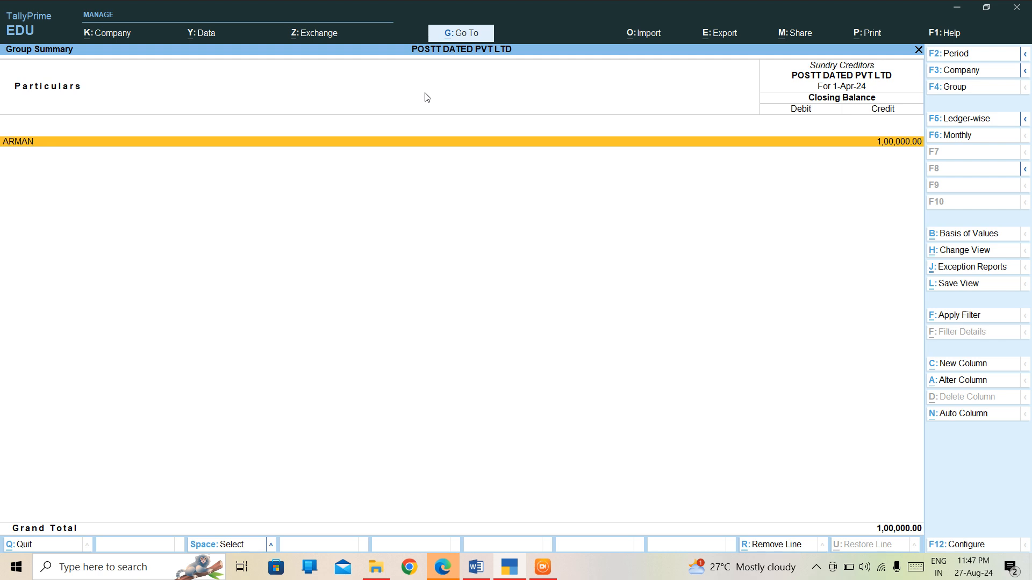
key(Return)
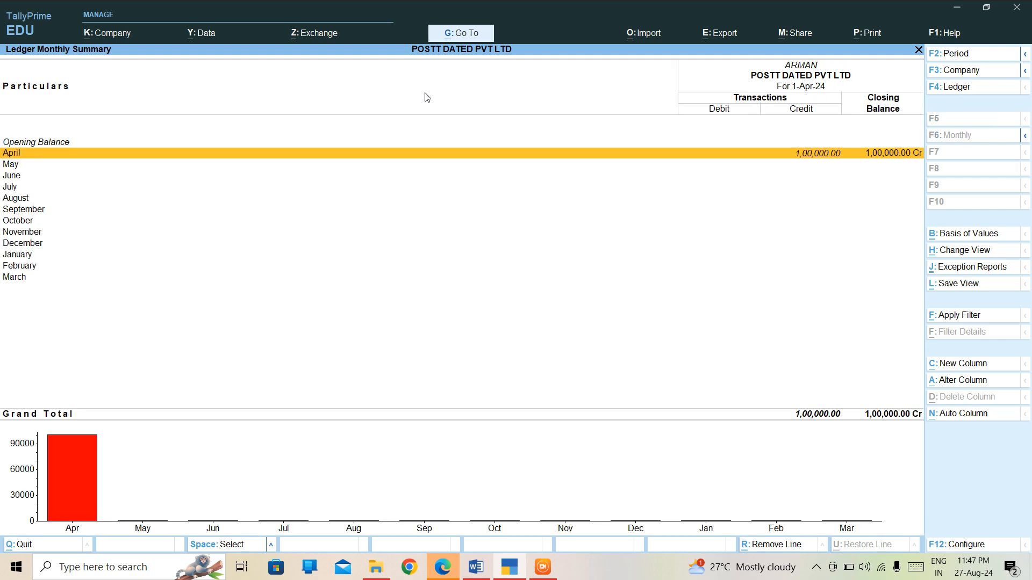
key(Escape)
key(Escape)
key(Escape)
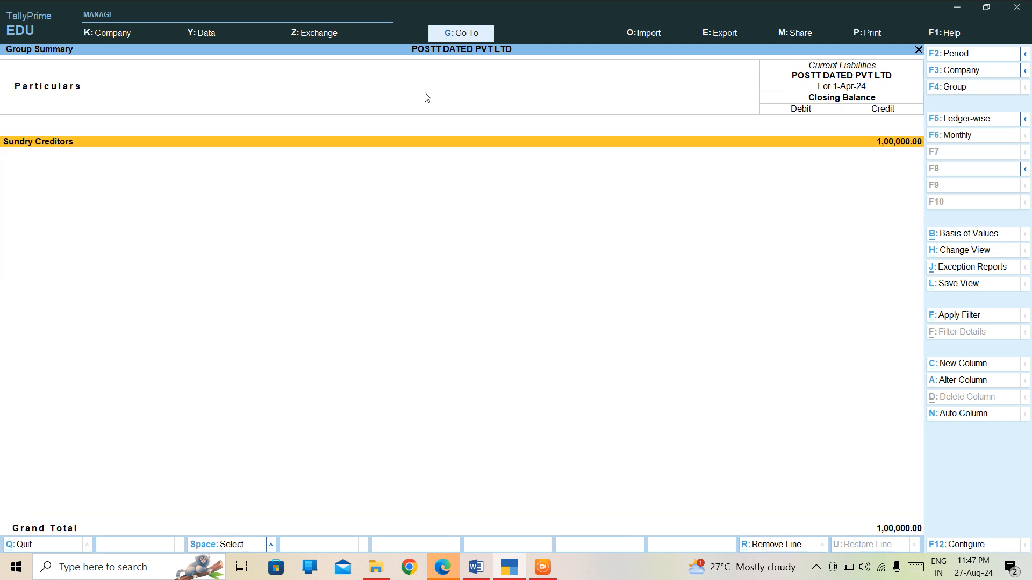
key(Escape)
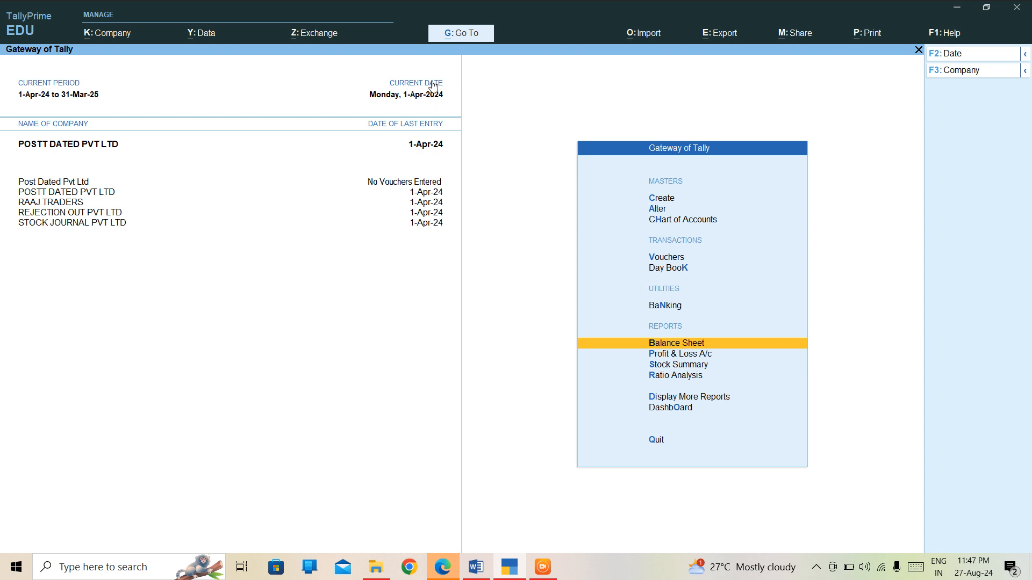
Step: Start a new Payment voucher and mark it as Post-Dated
key(Up)
key(Up)
key(Up)
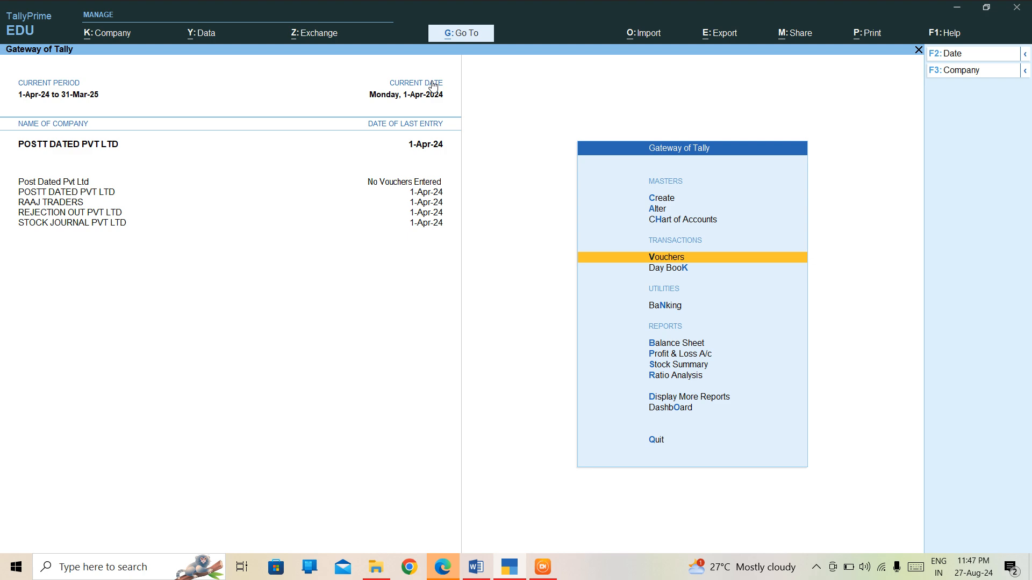
key(Return)
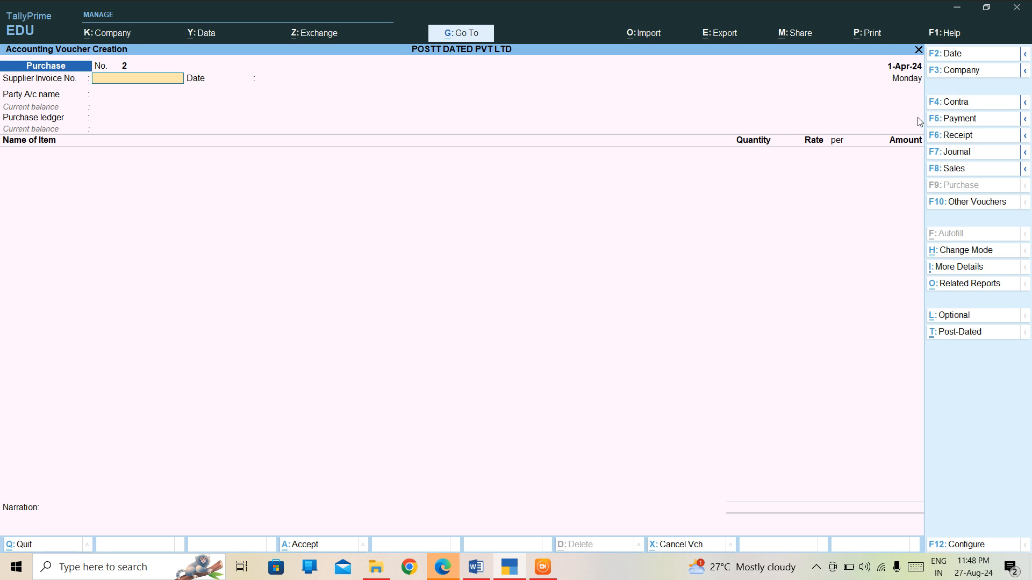
key(F5)
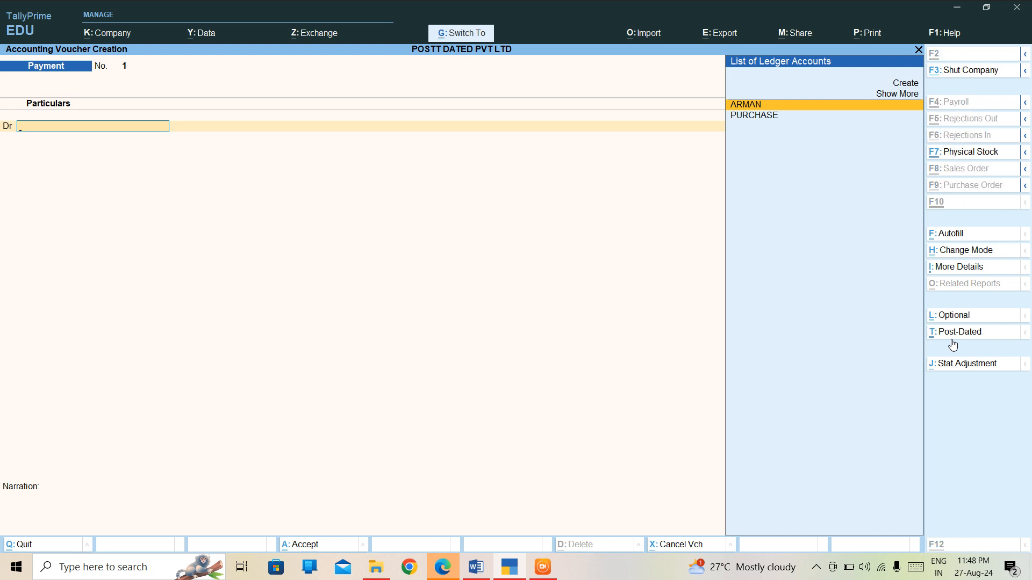
key(ctrl+t)
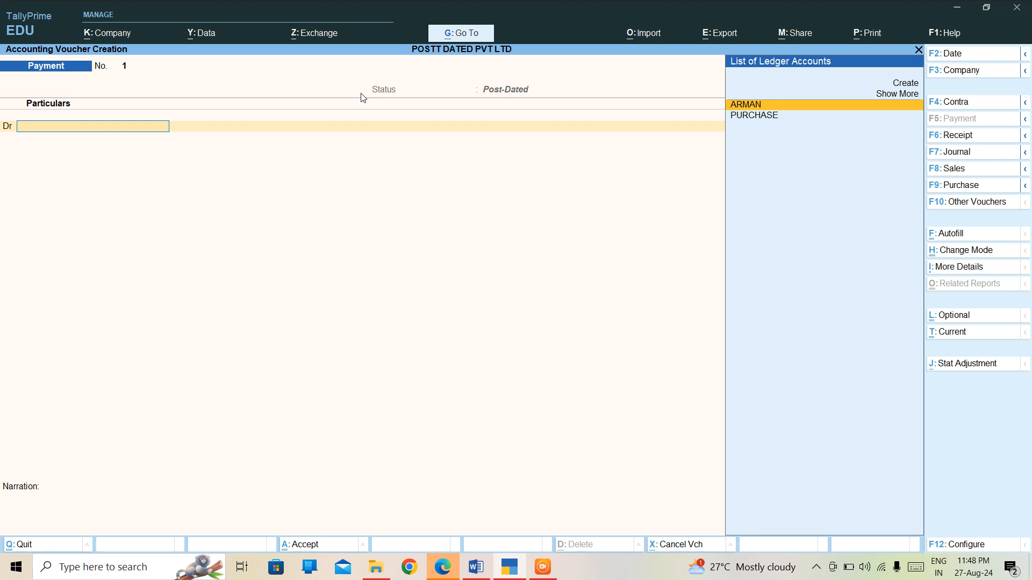
Step: Select the supplier's ledger as the party being paid and change the voucher mode to Single Entry
key(ctrl+h)
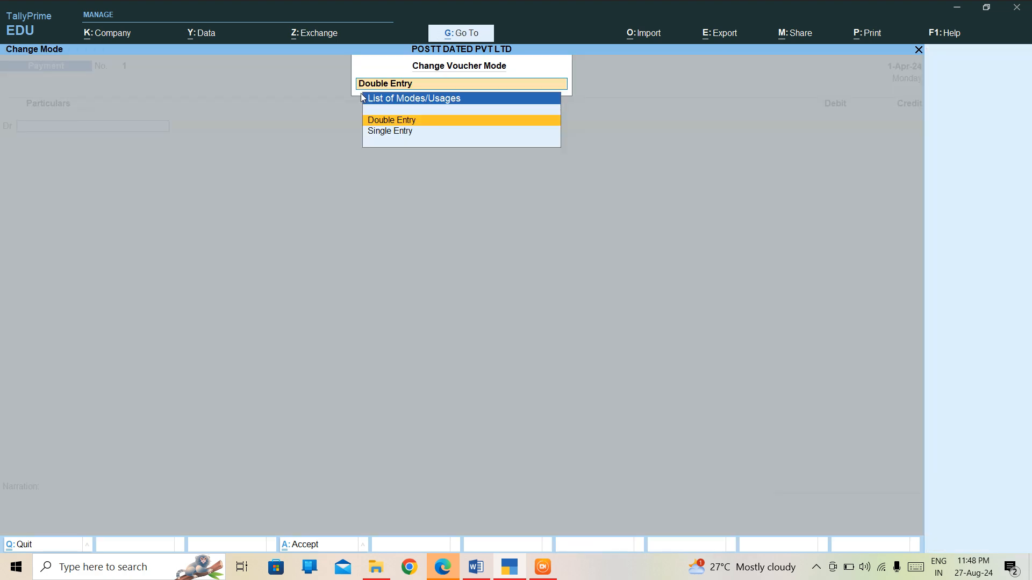
key(Return)
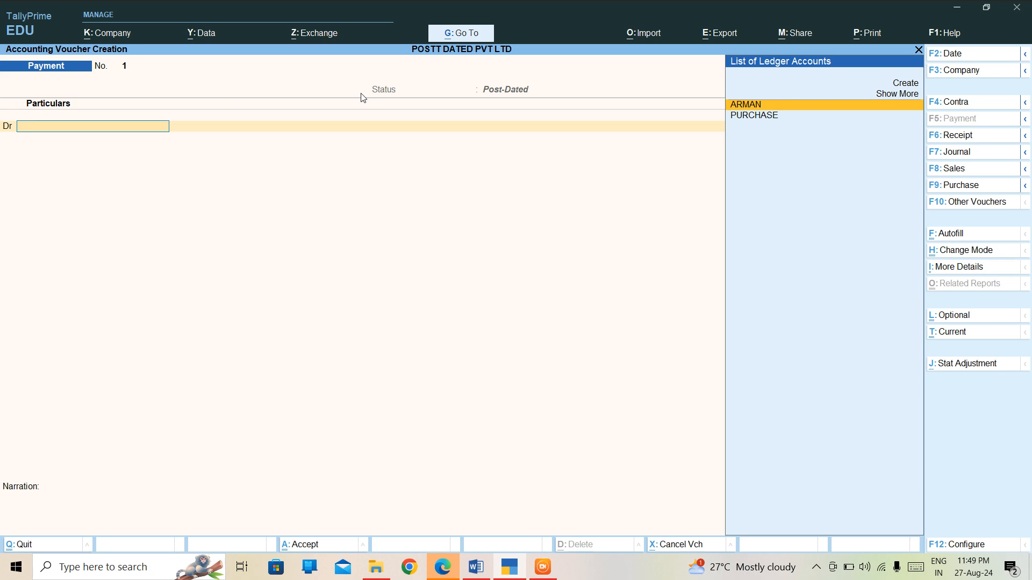
key(Return)
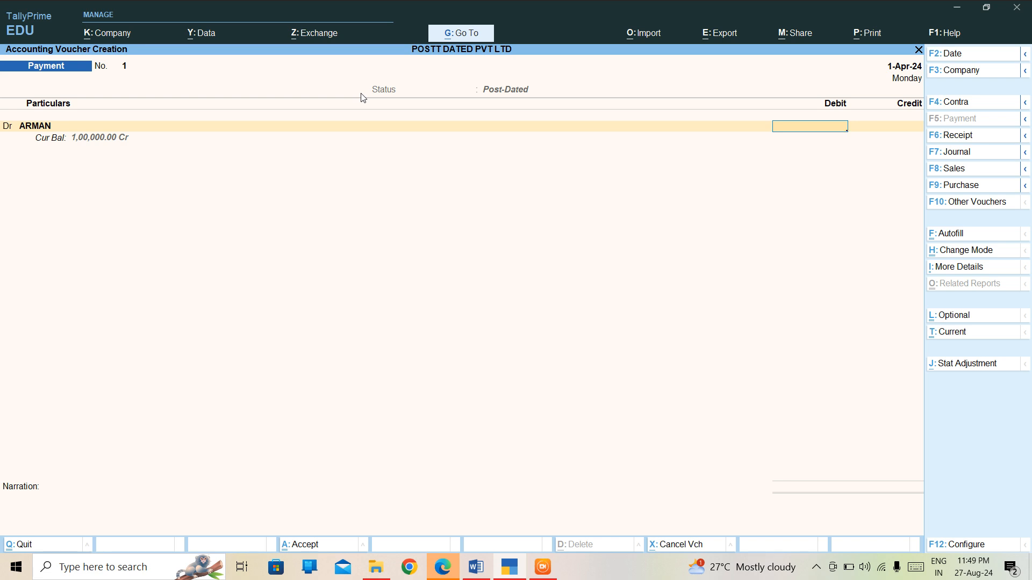
key(ctrl+h)
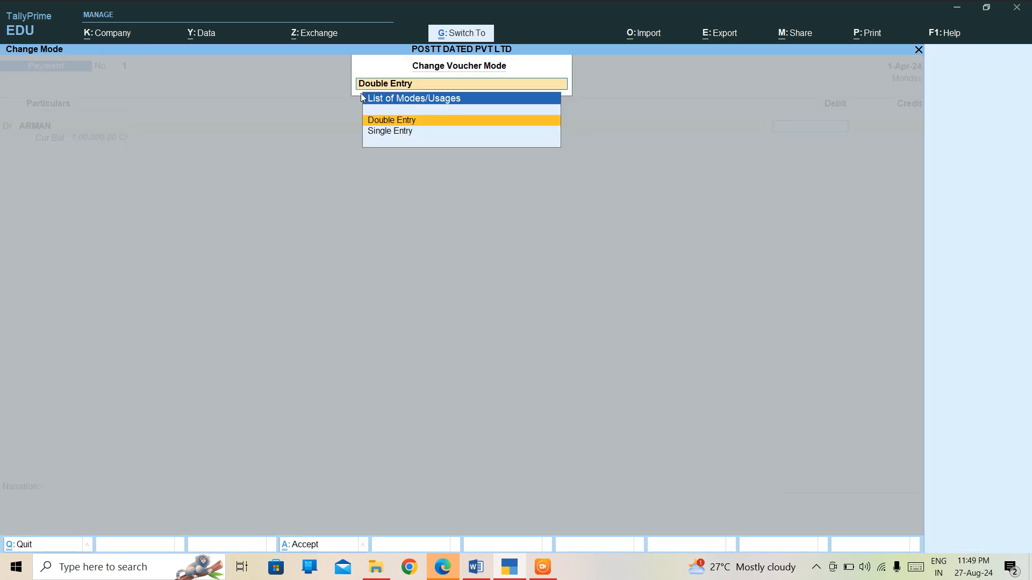
key(Down)
key(Return)
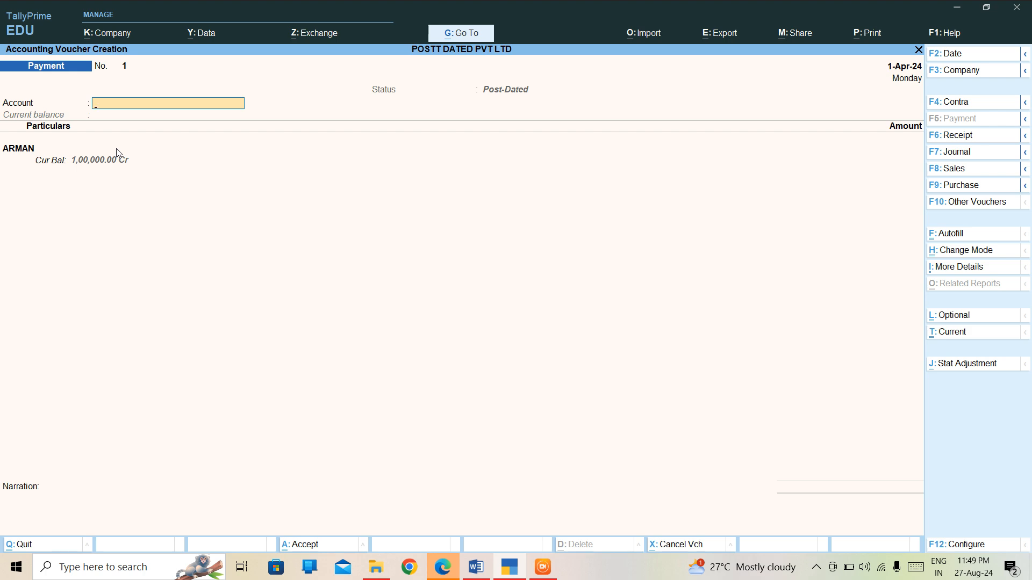
Step: Choose BANK as the account the payment is made from, keeping the supplier in the particulars
text(B)
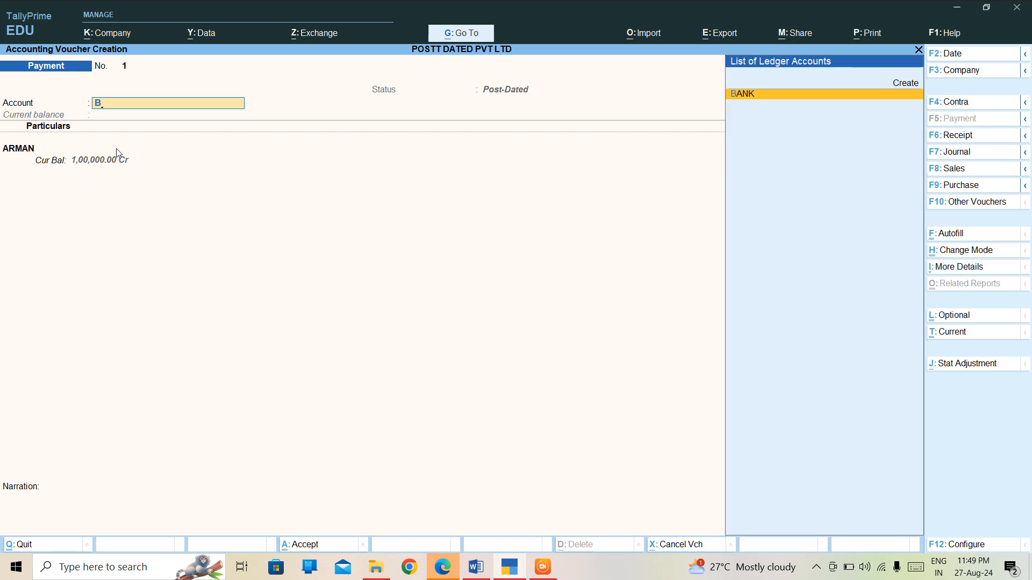
key(Return)
key(Return)
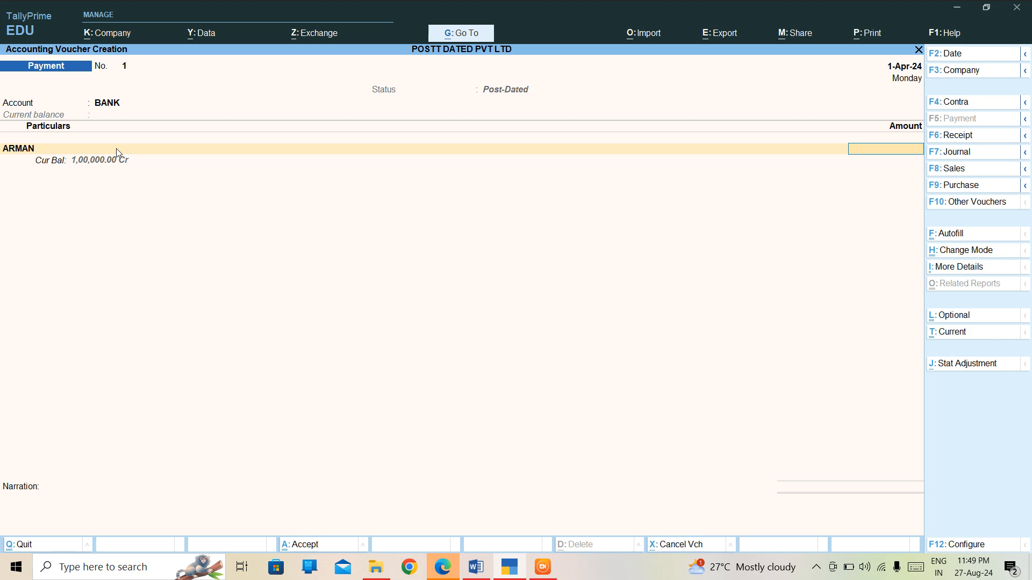
Step: Set the supplier's payment amount to 1,00,000 and allocate it in full as Agst Ref to pending bill 123
text(100000)
key(Return)
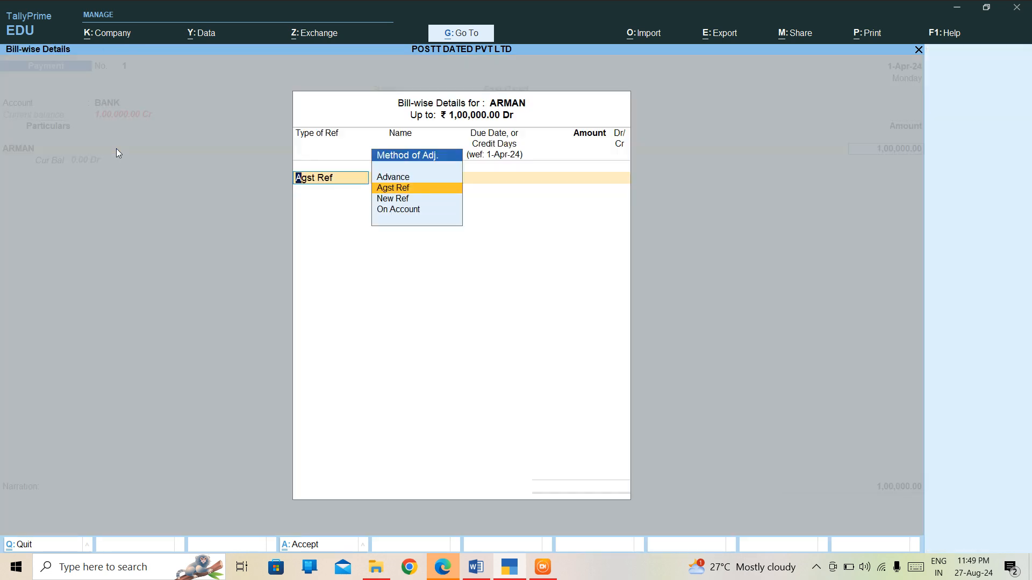
key(Return)
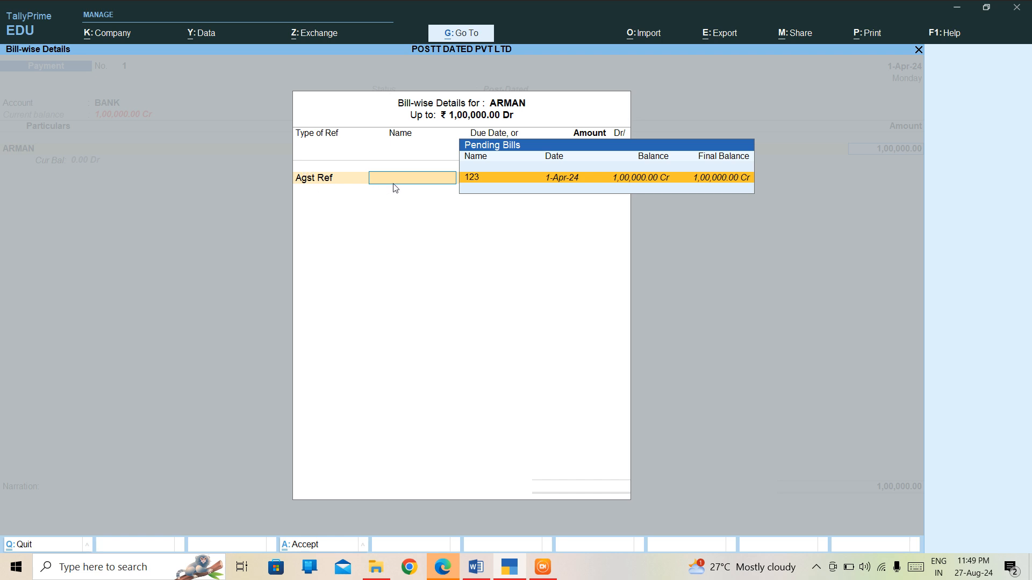
key(Return)
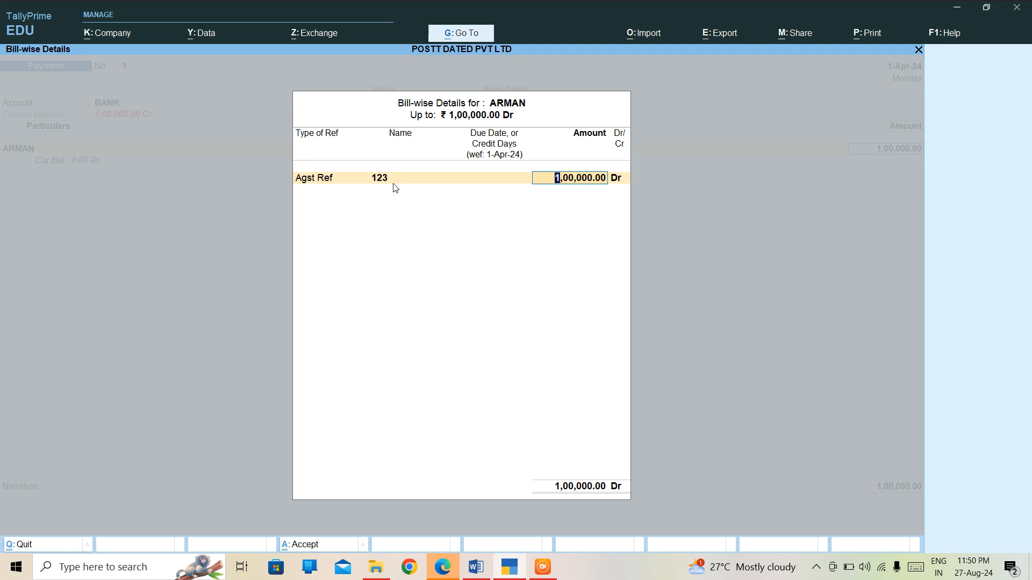
key(Return)
key(Return)
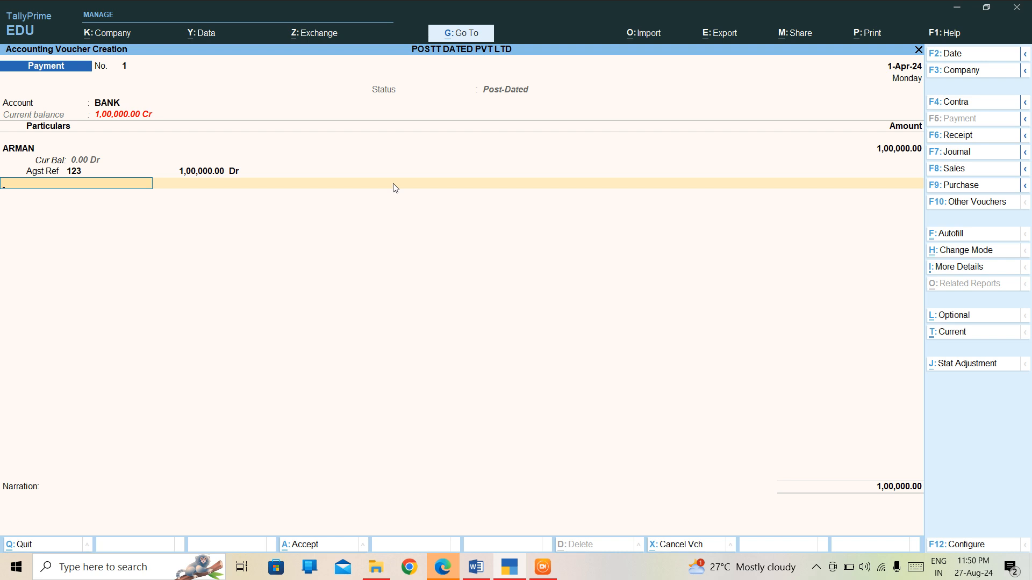
key(Return)
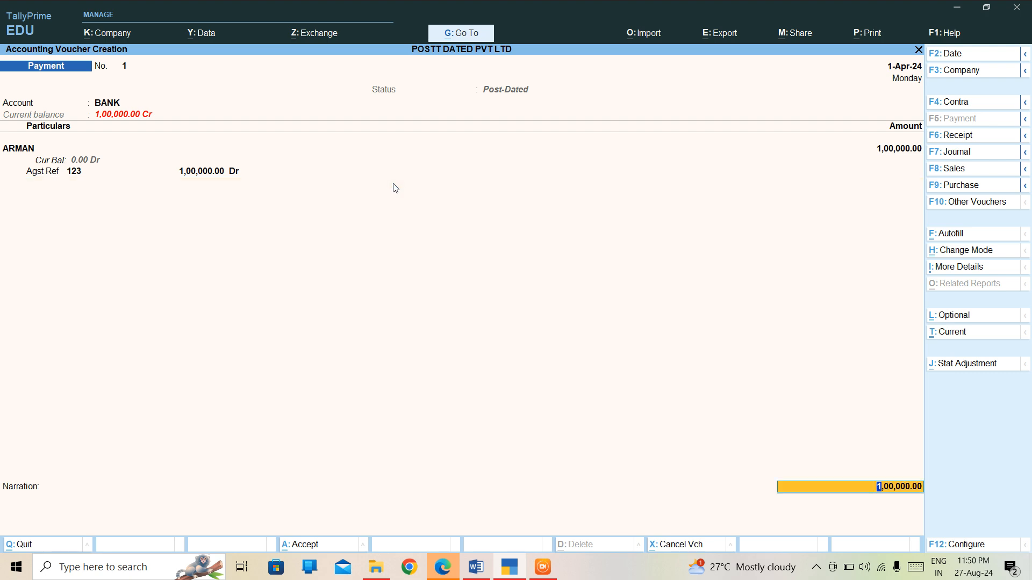
key(Return)
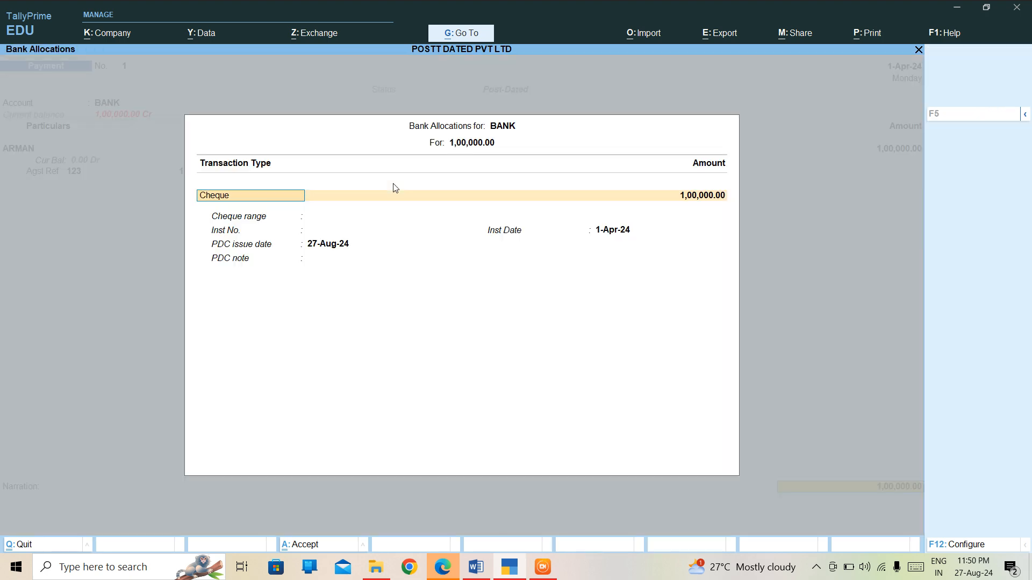
key(BackSpace)
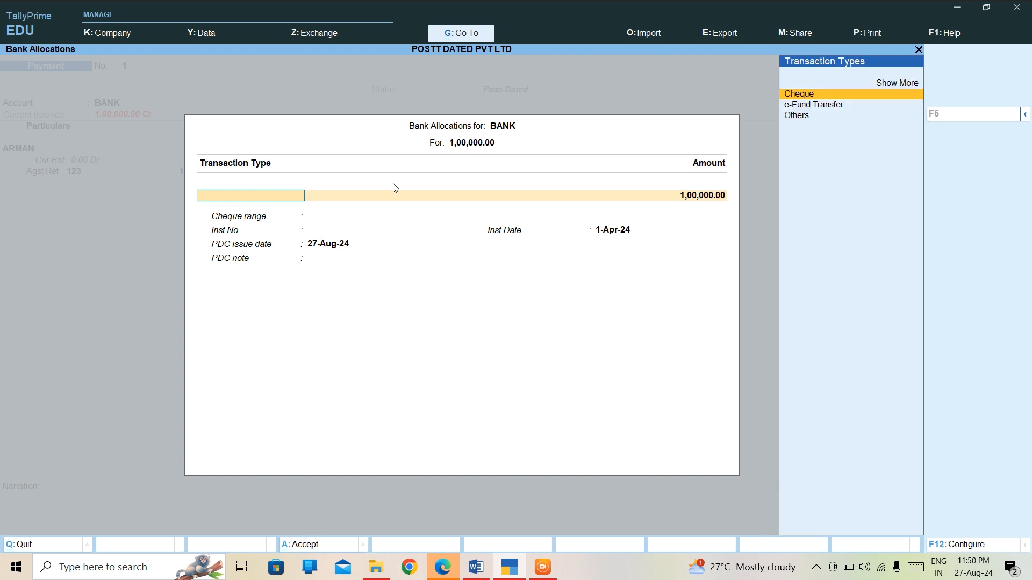
key(Escape)
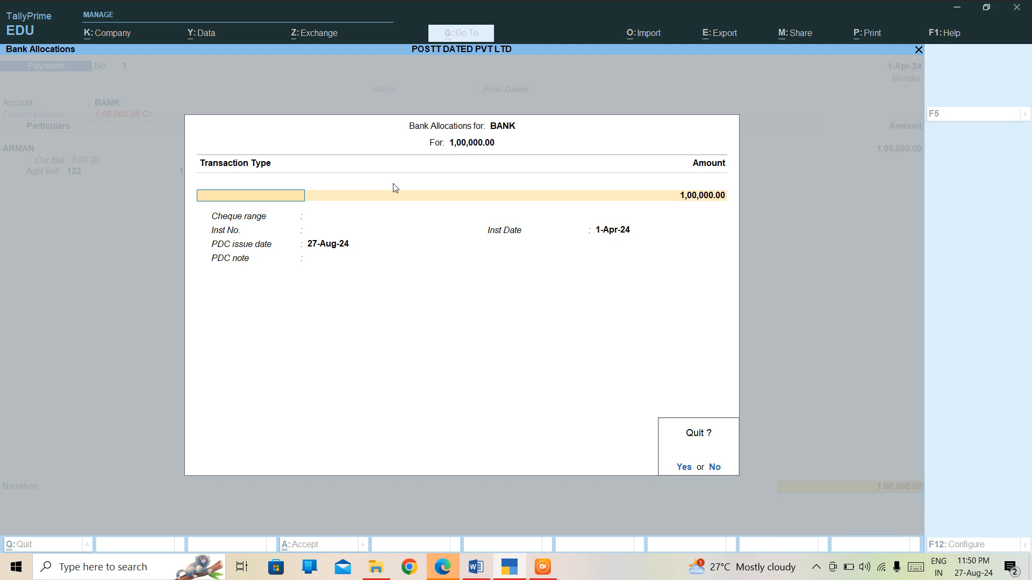
key(Return)
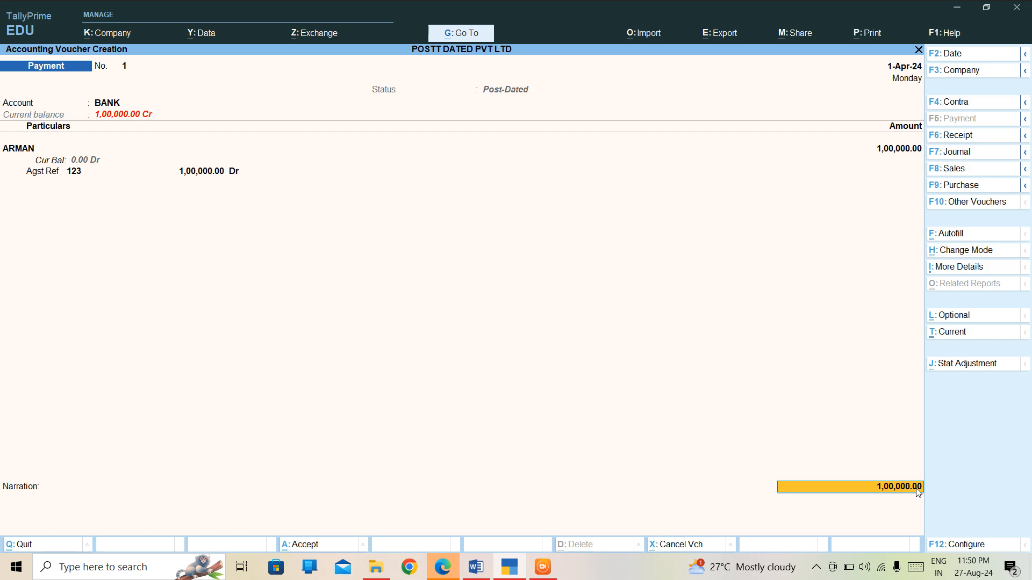
Step: Allocate the bank payment as Cheque with cheque range Not Applicable and Inst No. 651515, keeping the proposed Inst Date
click(860, 489)
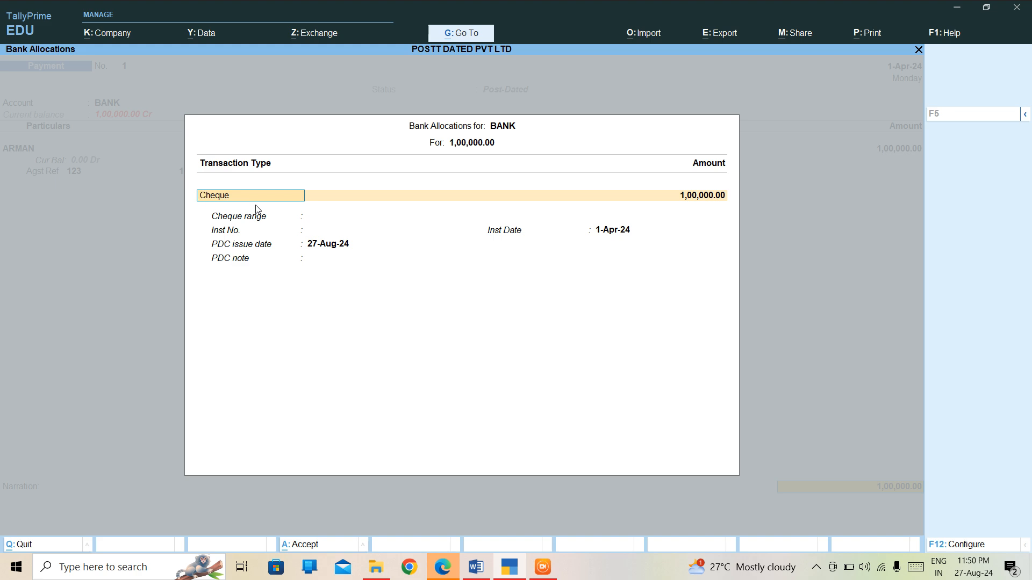
key(Return)
key(Return)
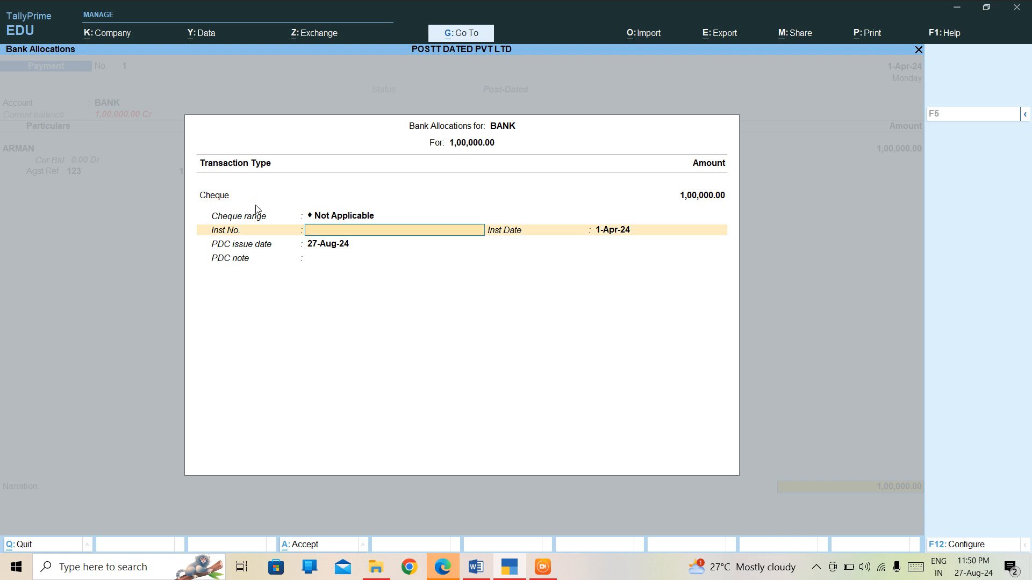
text(651515)
key(Return)
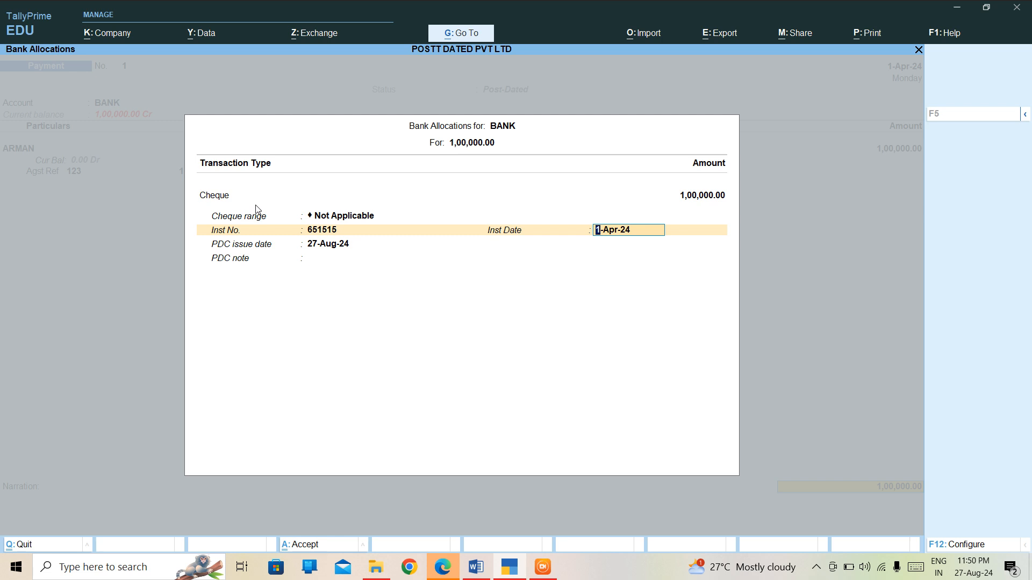
key(Return)
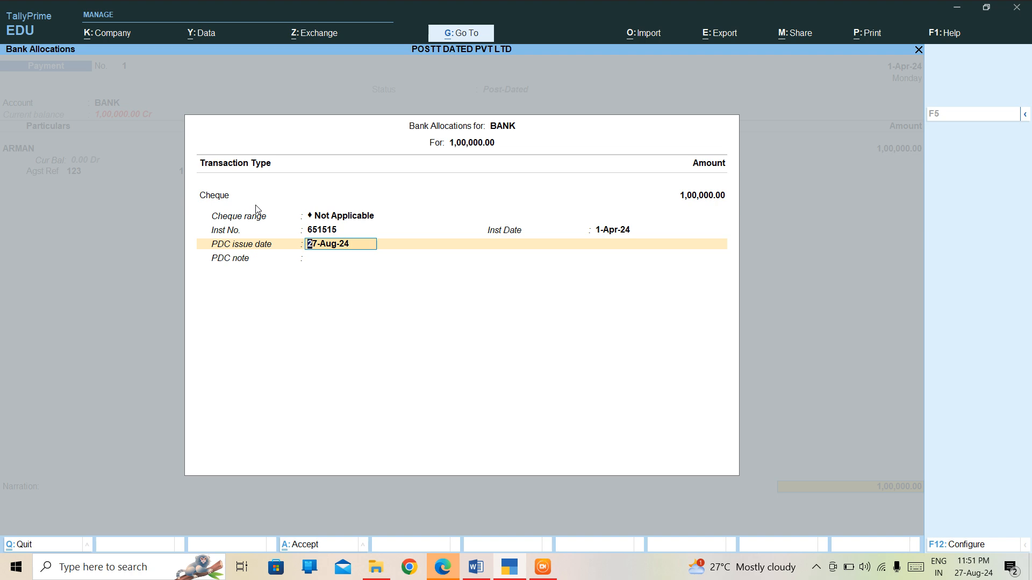
Step: Leave the bank allocation and set the payment voucher's date to 2-4-2024
key(BackSpace)
key(Escape)
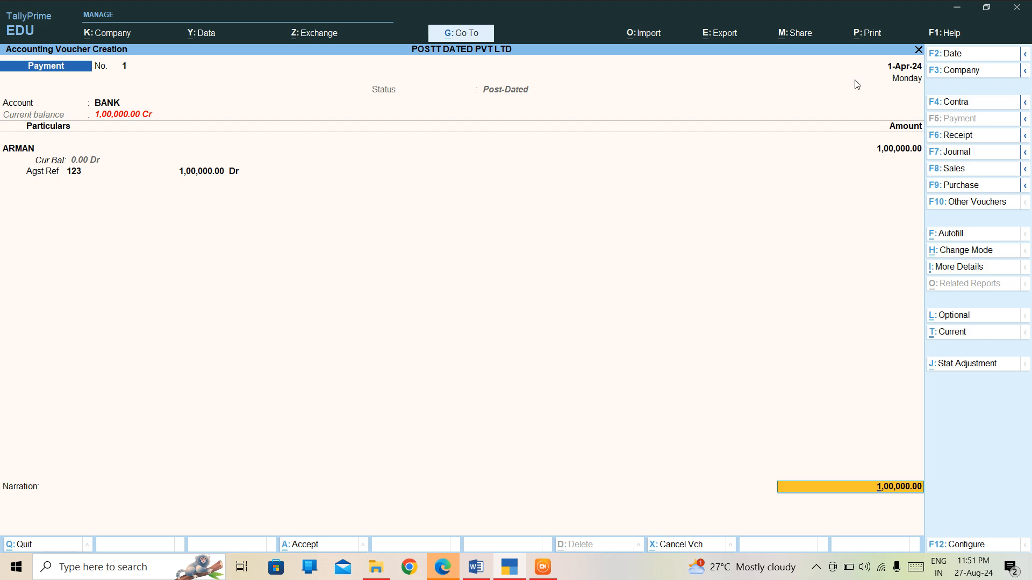
key(F2)
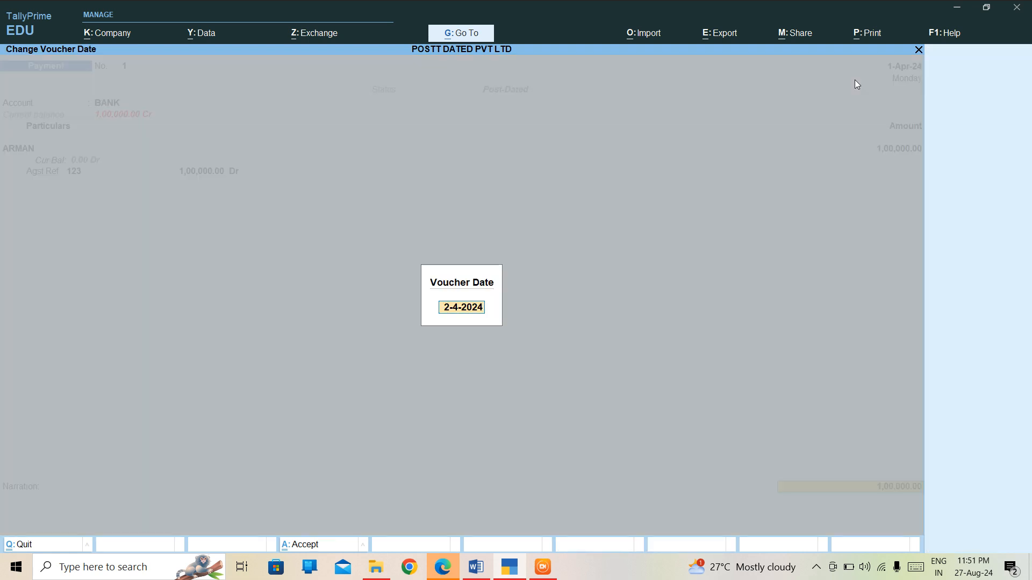
key(Return)
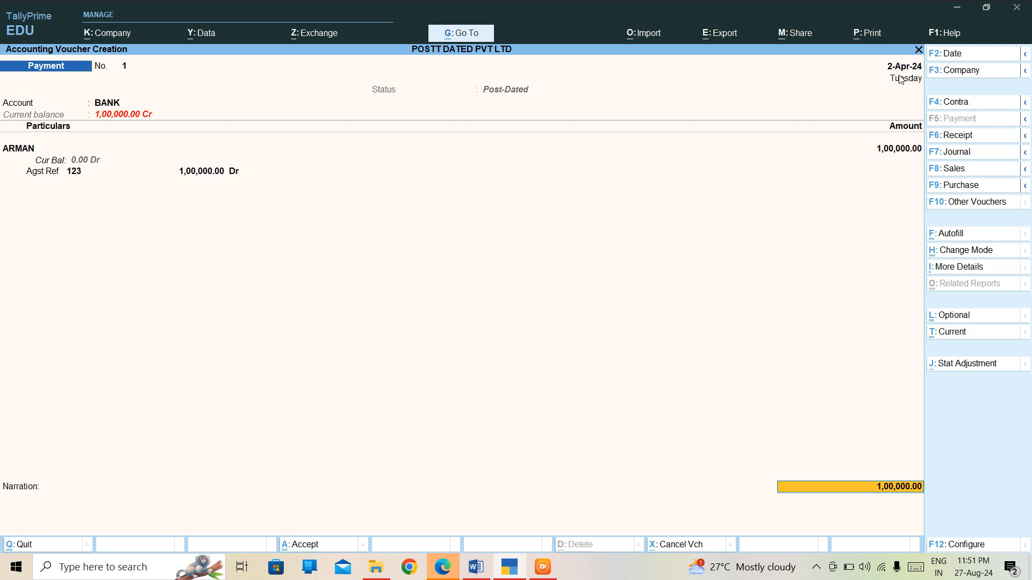
Step: Set the cheque's Inst Date to 2-4-24 and its PDC issue date to 1-Apr-24 in the bank allocation
key(Return)
key(Return)
key(Return)
key(Return)
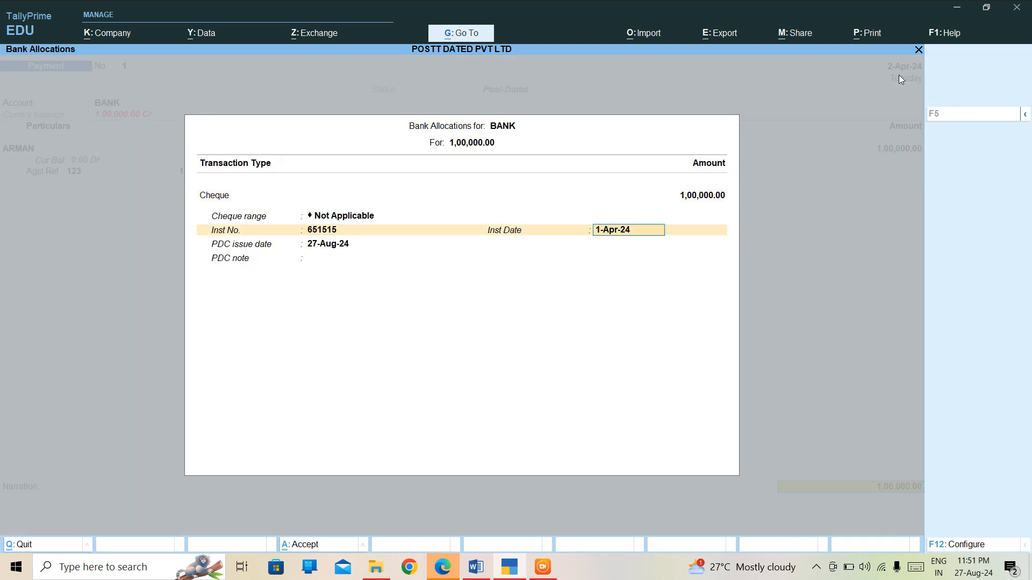
text(2-4-24)
key(Return)
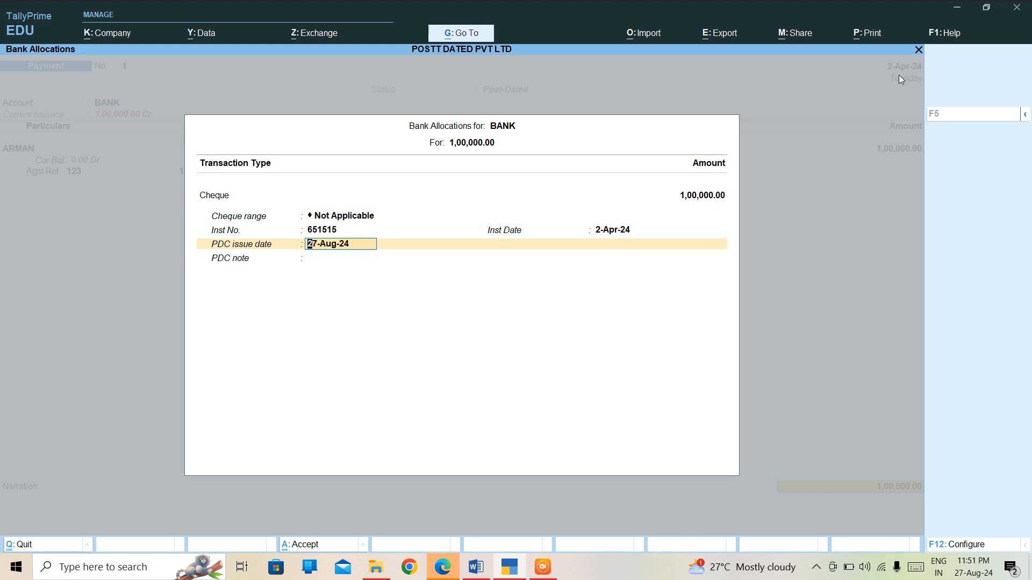
text(1)
key(Return)
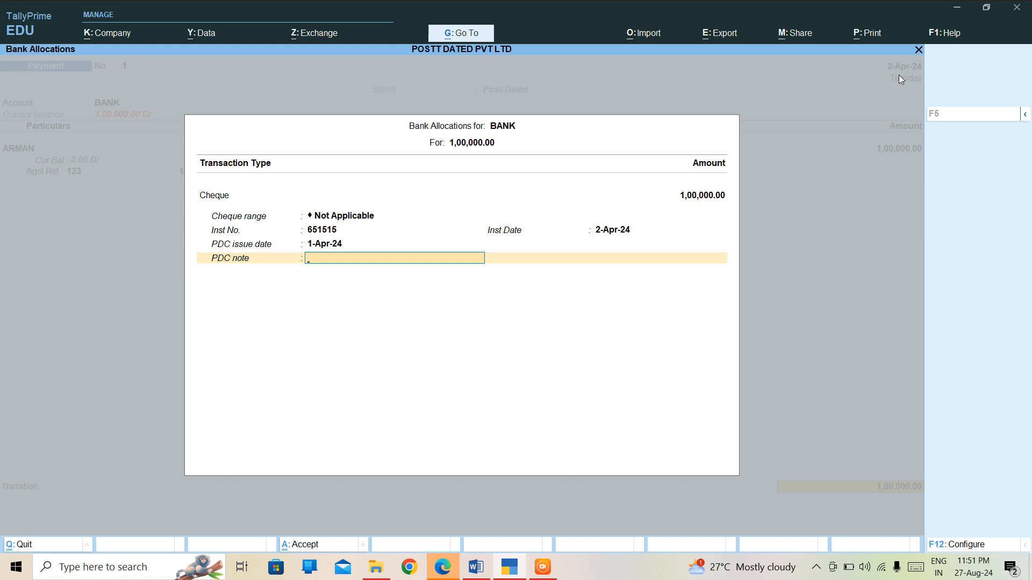
Step: Quit the bank allocation and the payment voucher without saving, and start a fresh Payment voucher
key(Escape)
key(y)
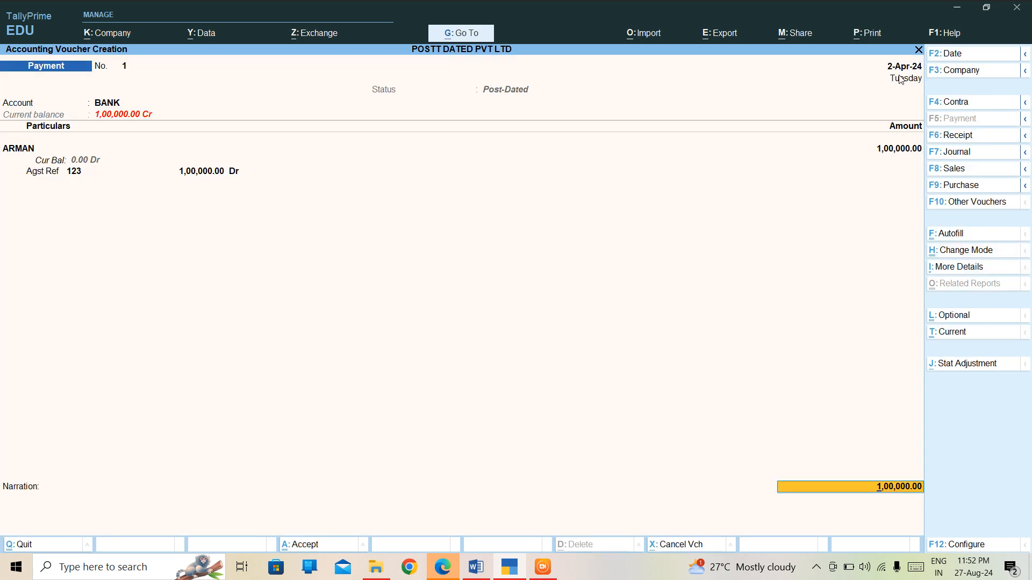
key(Escape)
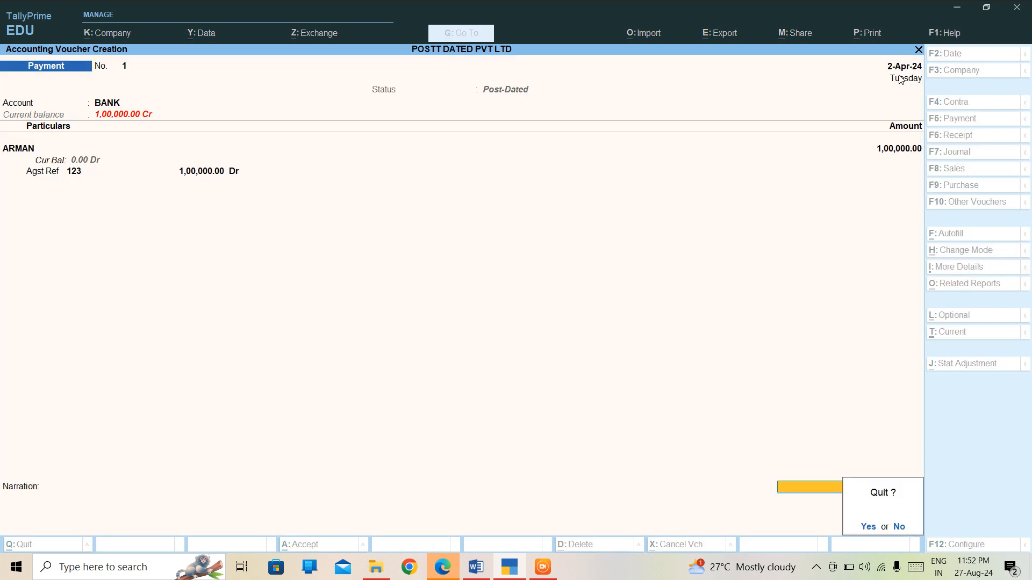
key(y)
key(Return)
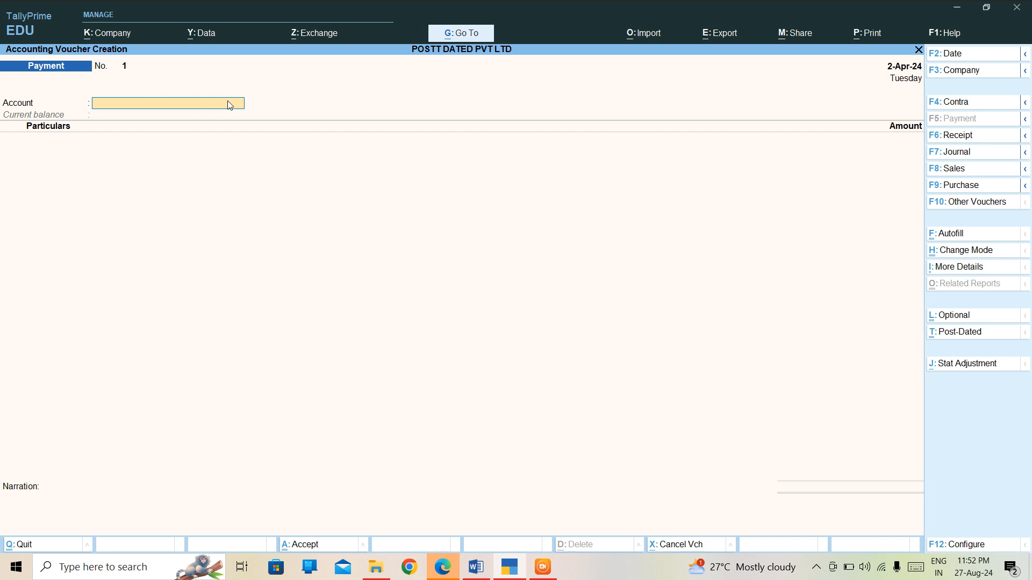
key(ctrl+h)
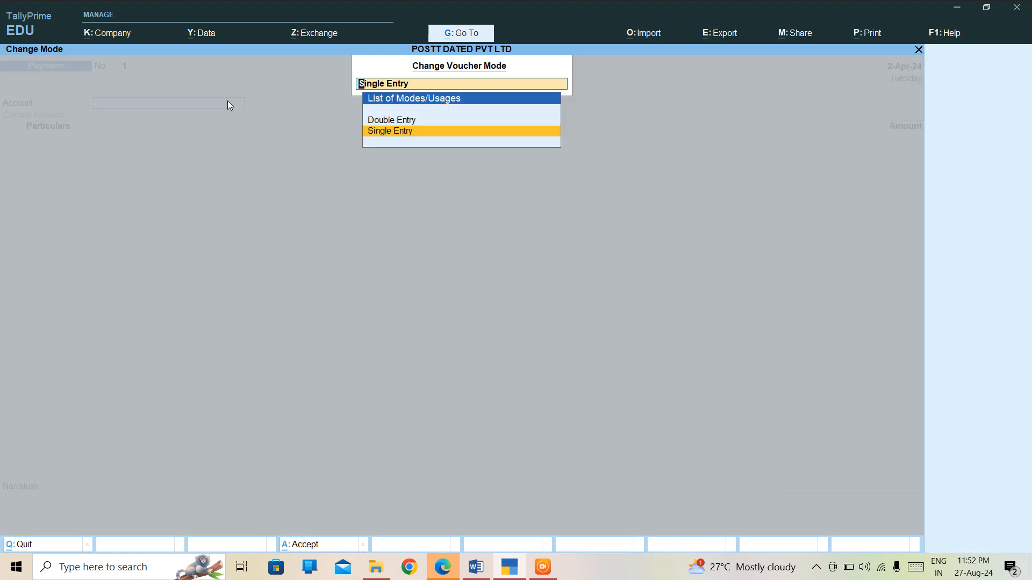
key(Up)
key(Return)
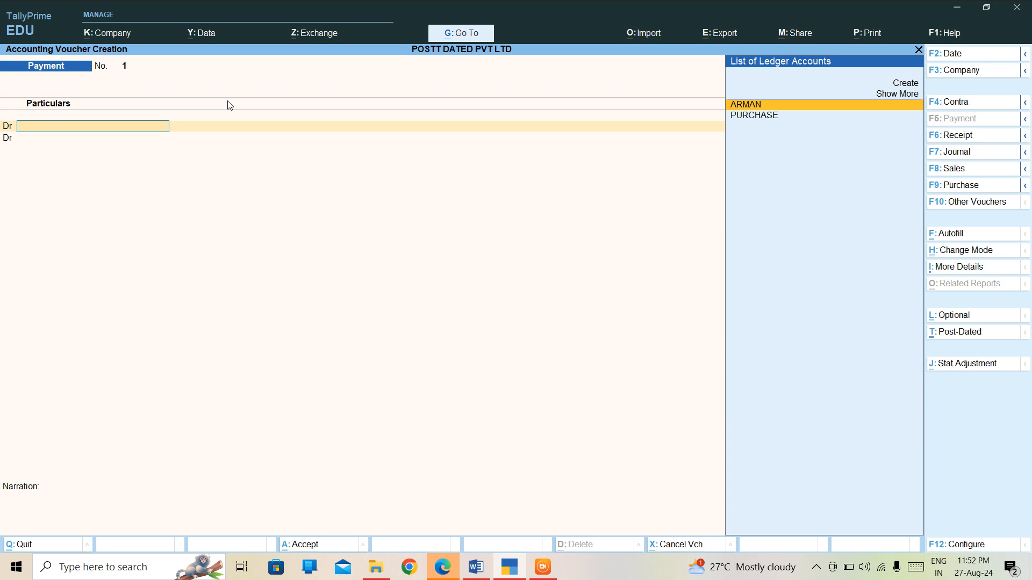
key(ctrl+h)
key(Down)
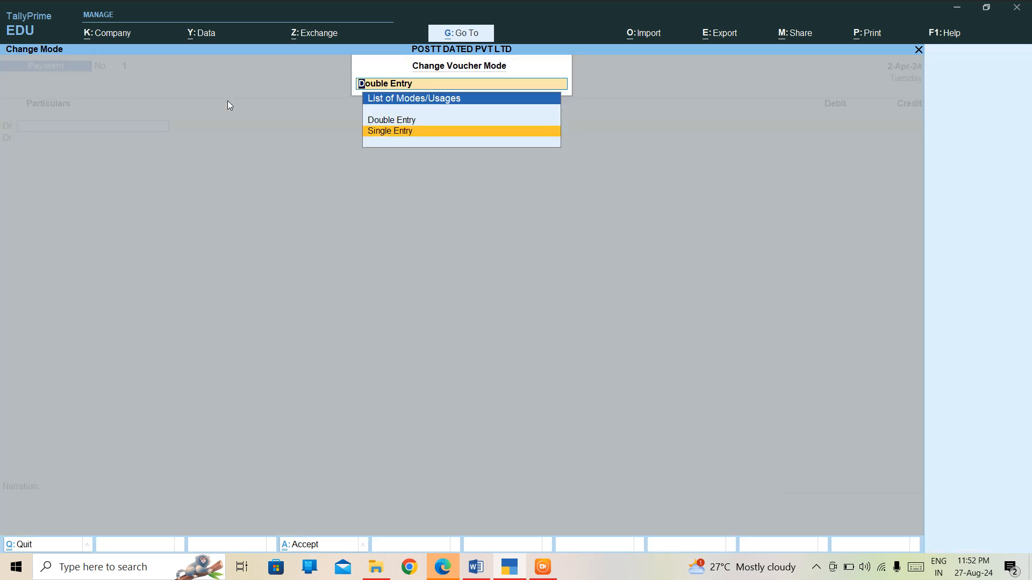
key(Return)
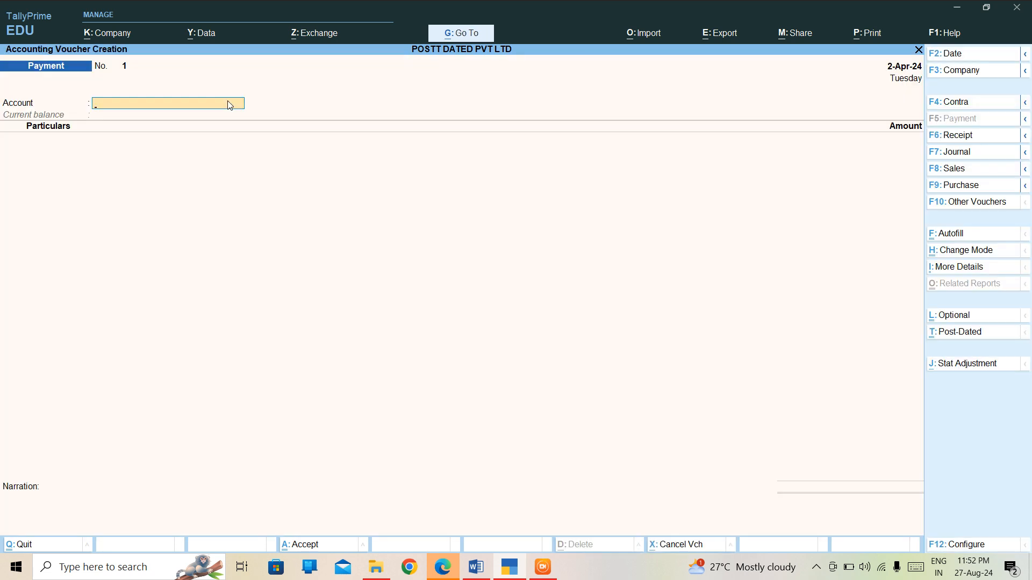
Step: Choose BANK as the paying account and enter the supplier's ledger in the particulars with an amount of 1,00,000
text(B)
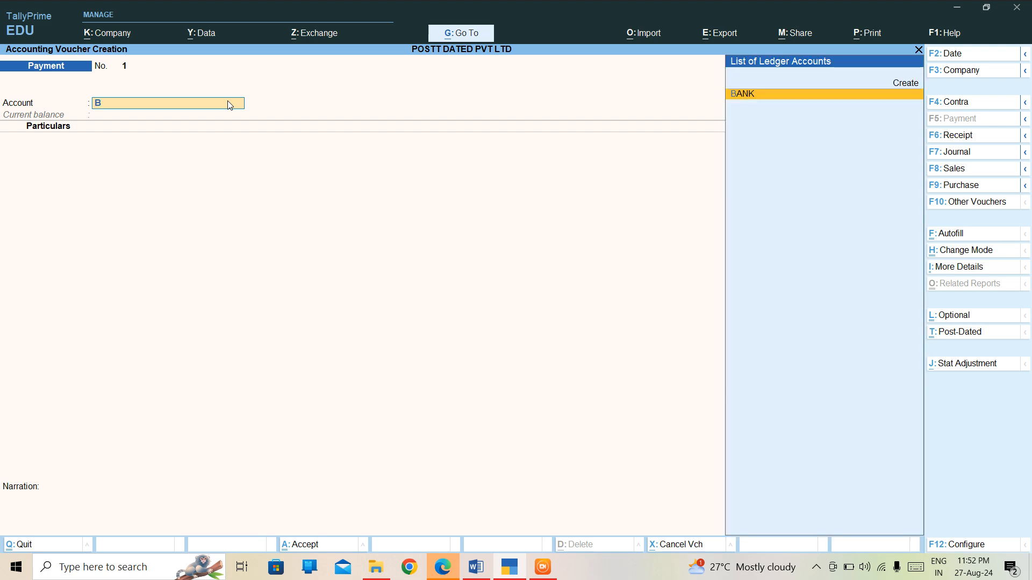
key(Return)
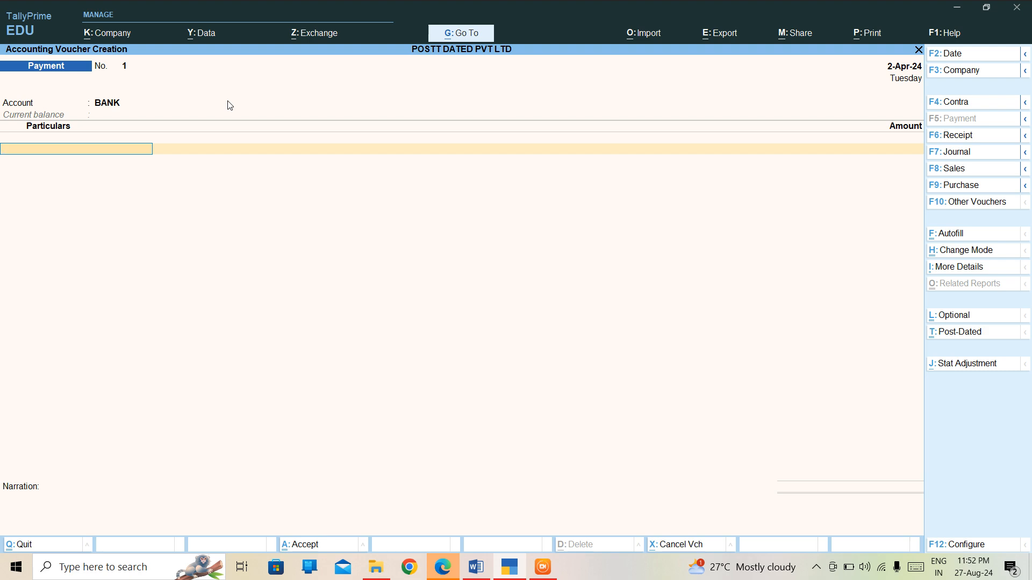
text(A)
key(Return)
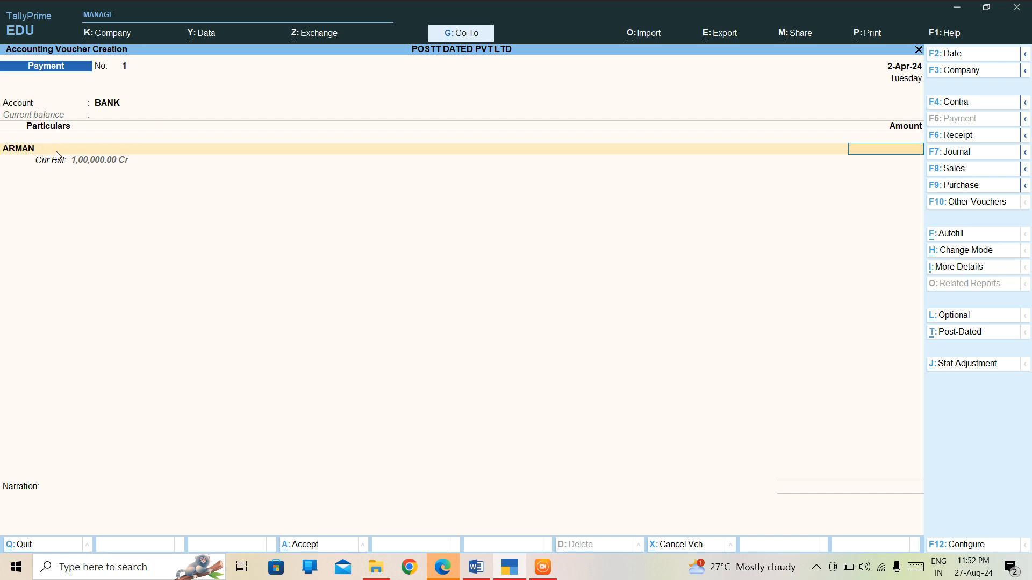
text(100000)
key(Return)
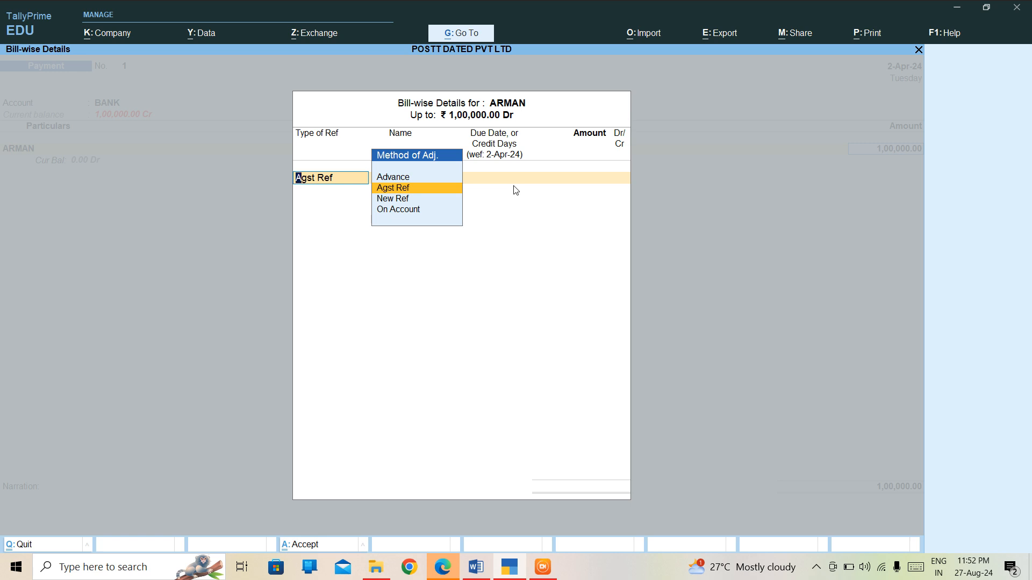
Step: Try the Advance, New Ref and On Account reference types in turn for the supplier's bill-wise details
key(Up)
key(Return)
key(BackSpace)
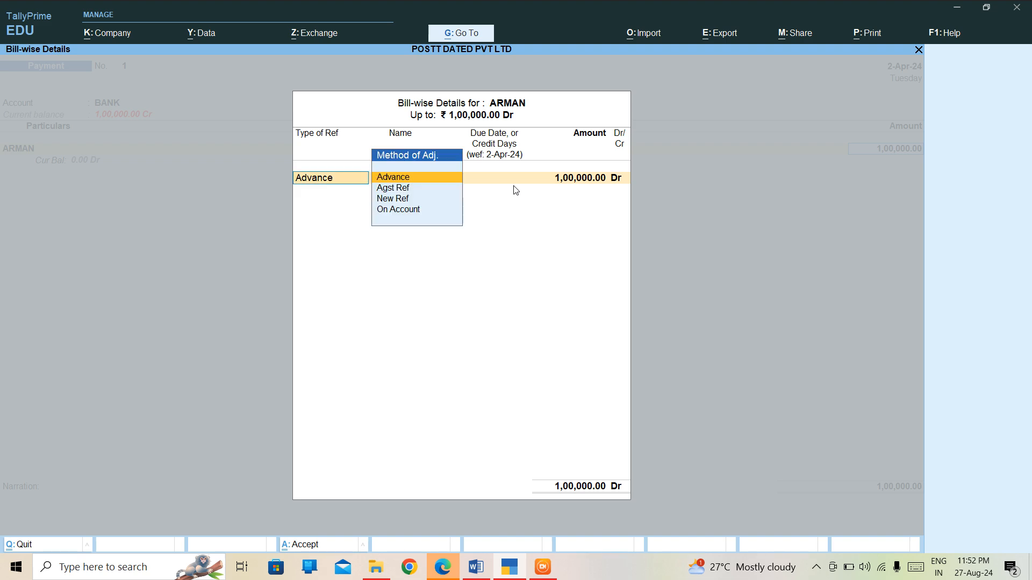
key(Down)
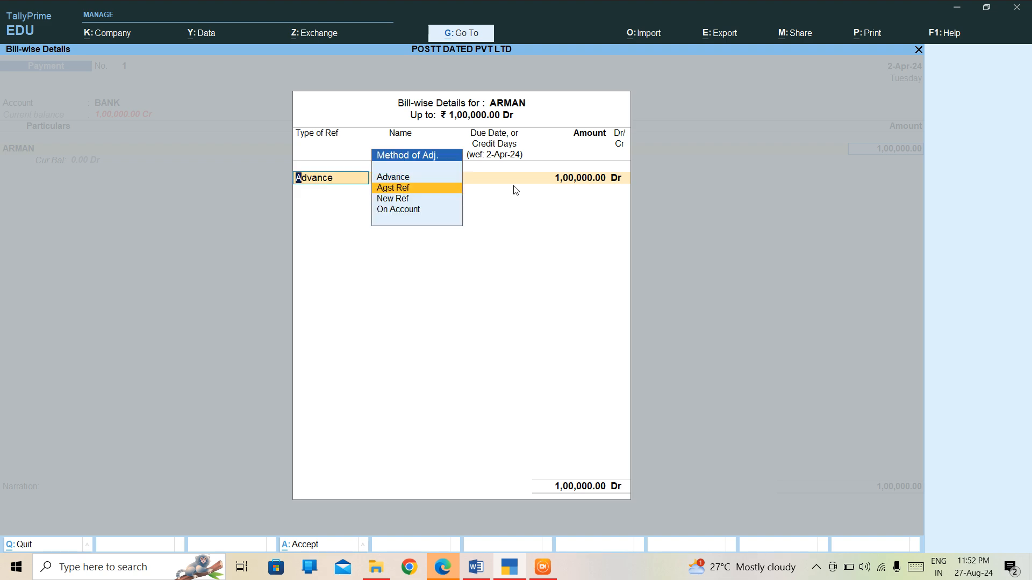
key(Down)
key(Return)
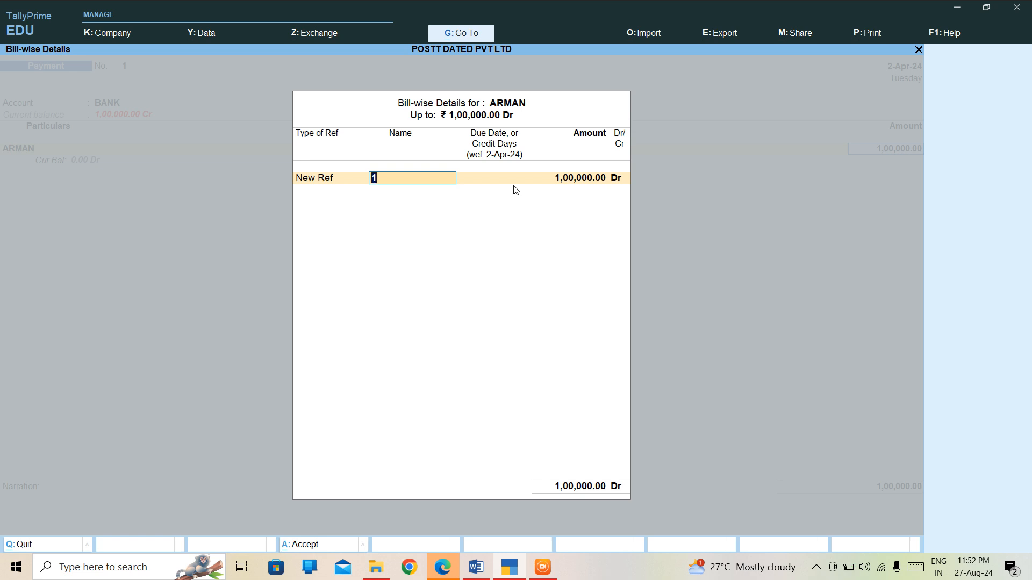
key(BackSpace)
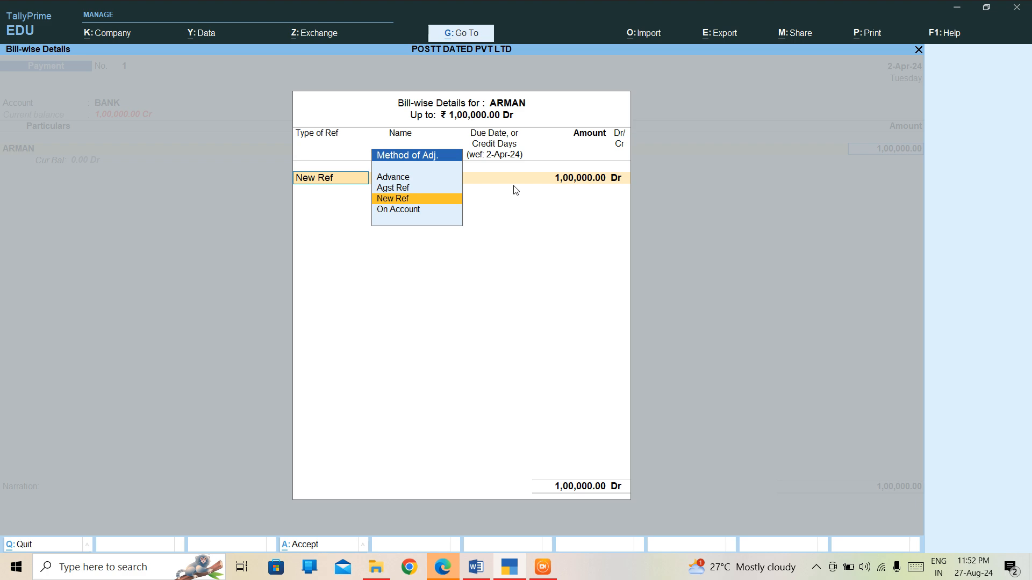
key(Down)
key(Return)
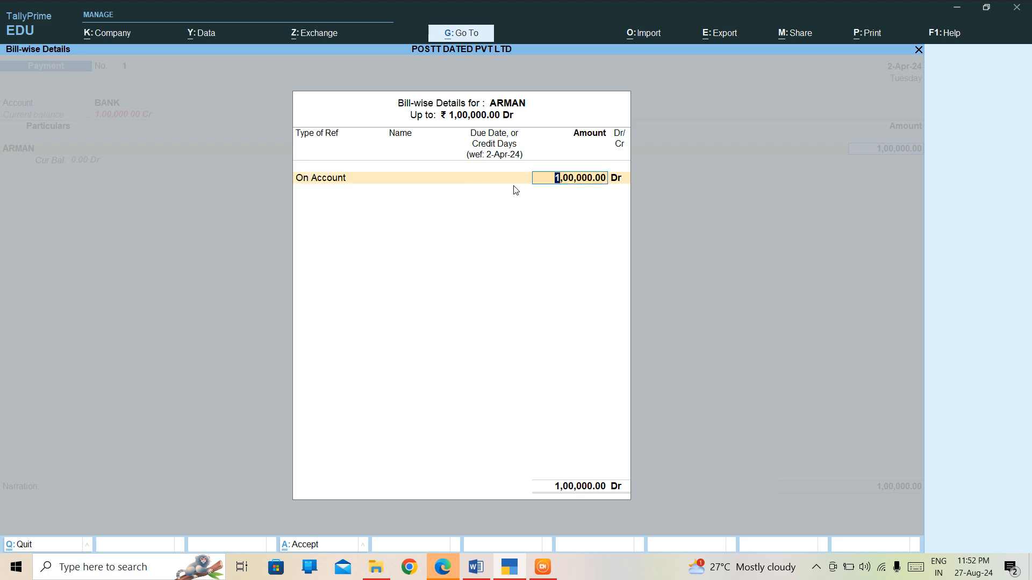
key(BackSpace)
Step: Set the reference type to Agst Ref and allocate the payment to pending bill 123
key(Up)
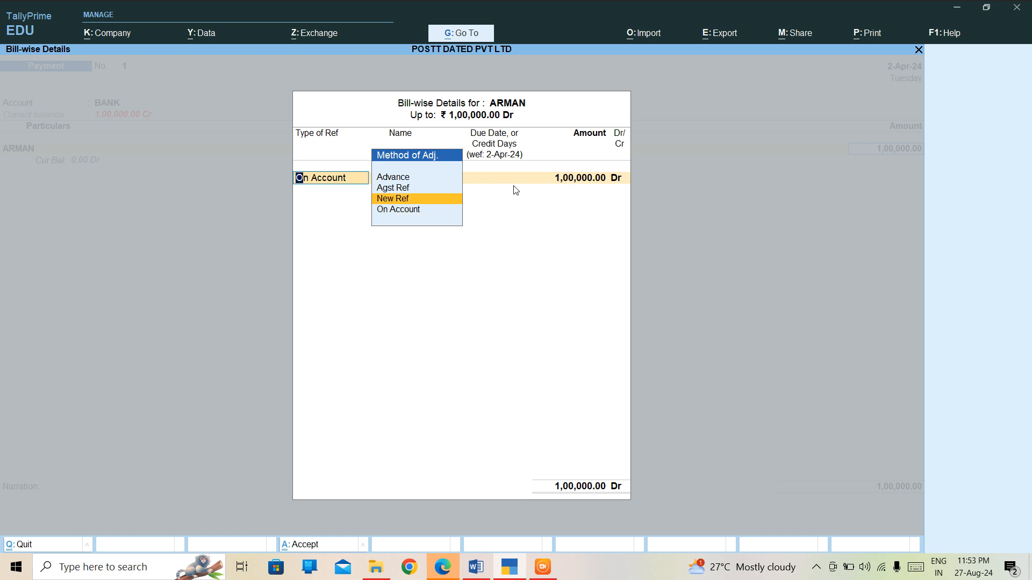
key(Up)
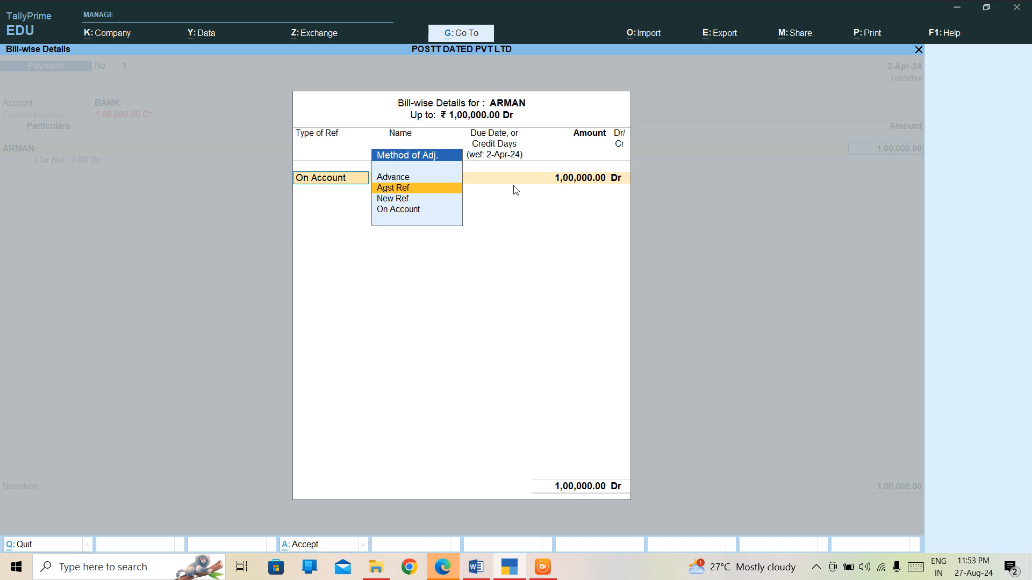
key(Return)
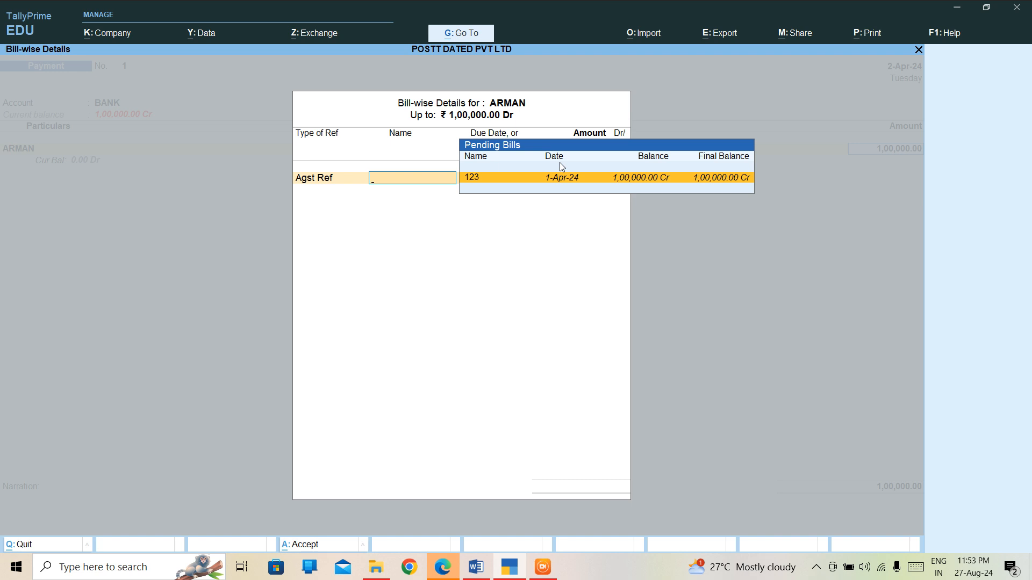
key(Return)
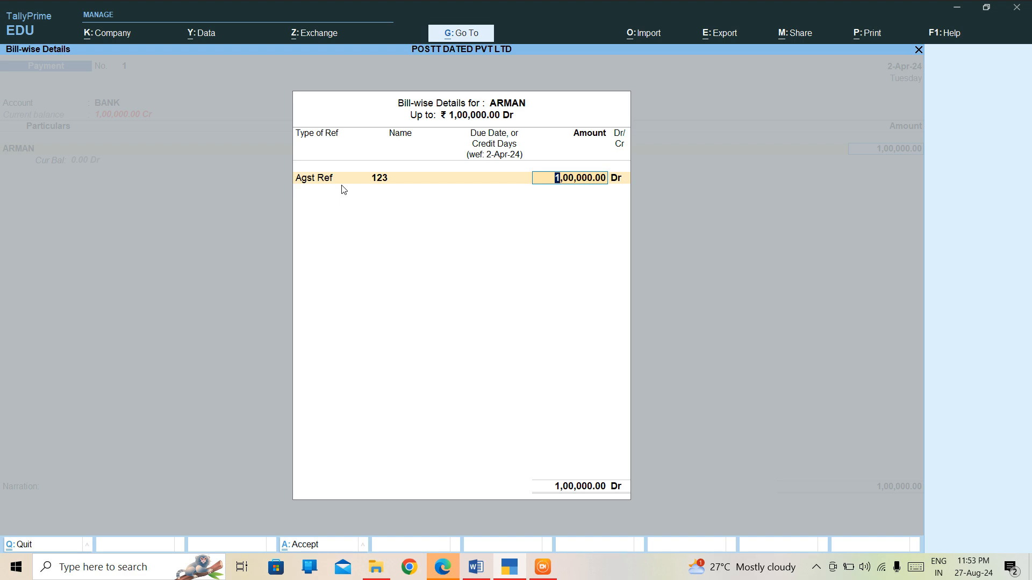
Step: Allocate the bank payment to a cheque with instrument number 465421 dated 2-Apr-24 and save the payment voucher
key(Return)
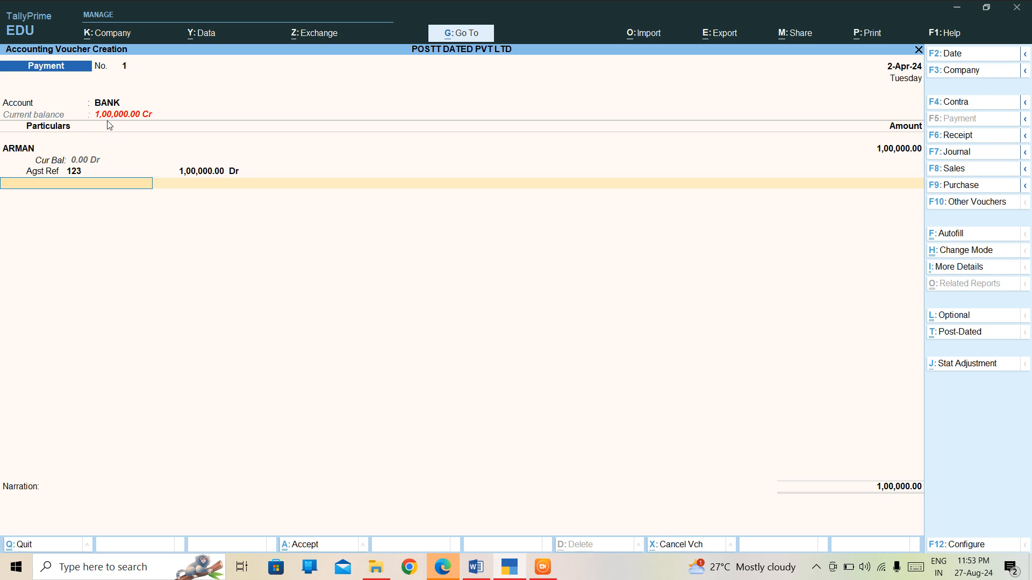
key(Return)
key(Return)
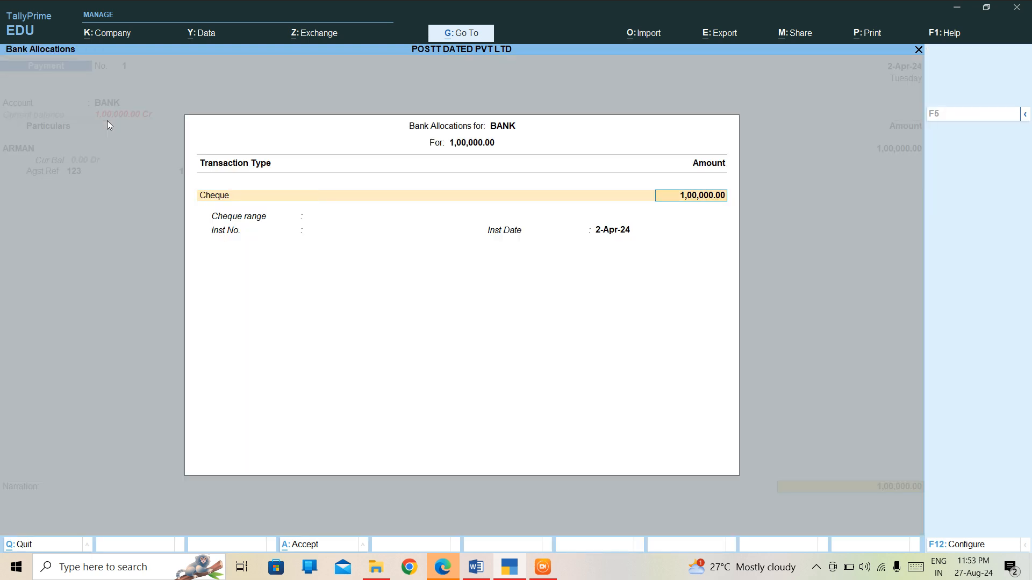
key(Return)
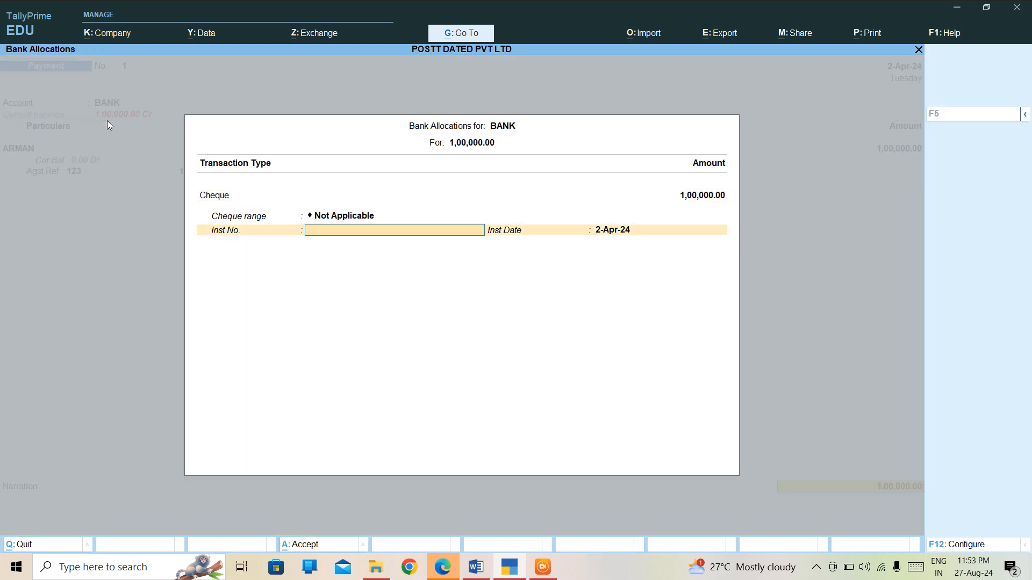
text(465421)
key(Return)
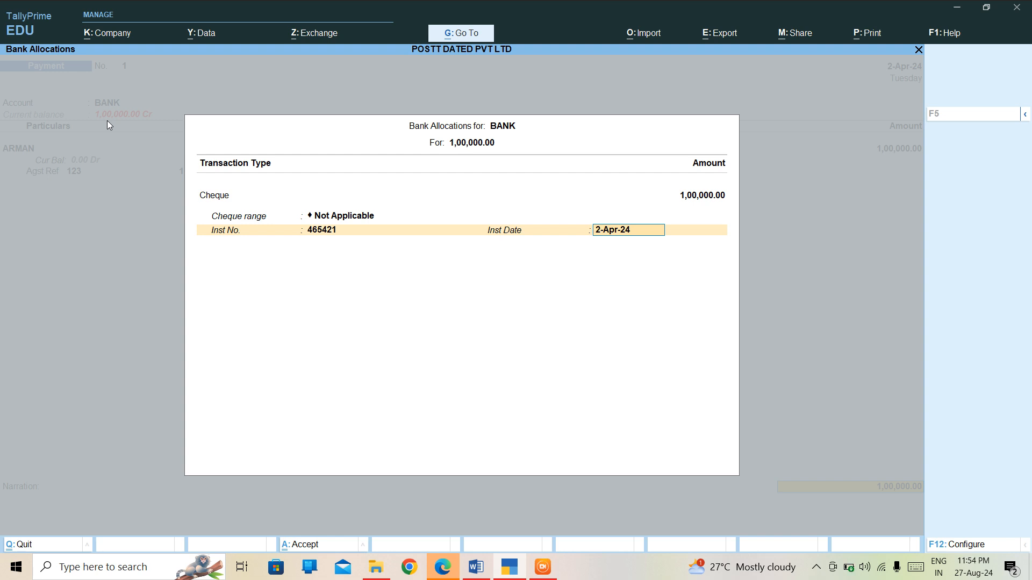
key(Return)
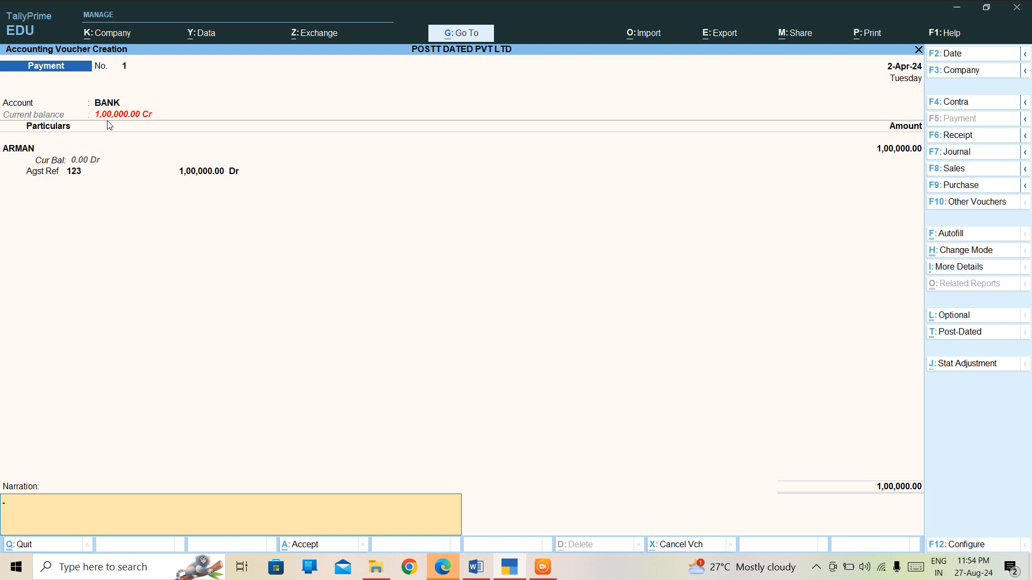
key(ctrl+a)
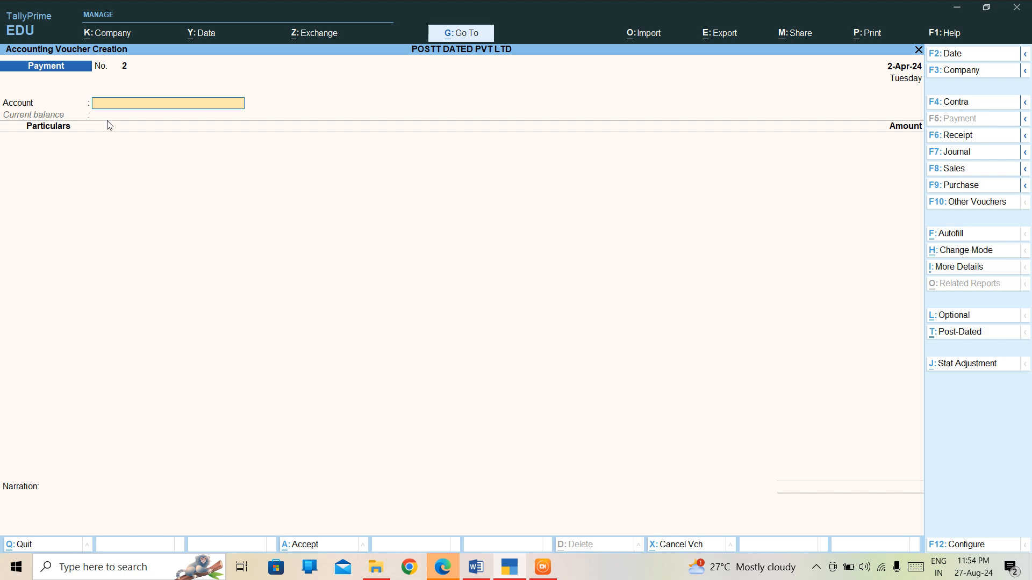
Step: Review the payment voucher just saved, and leave voucher entry for the Gateway of Tally
key(Page_Up)
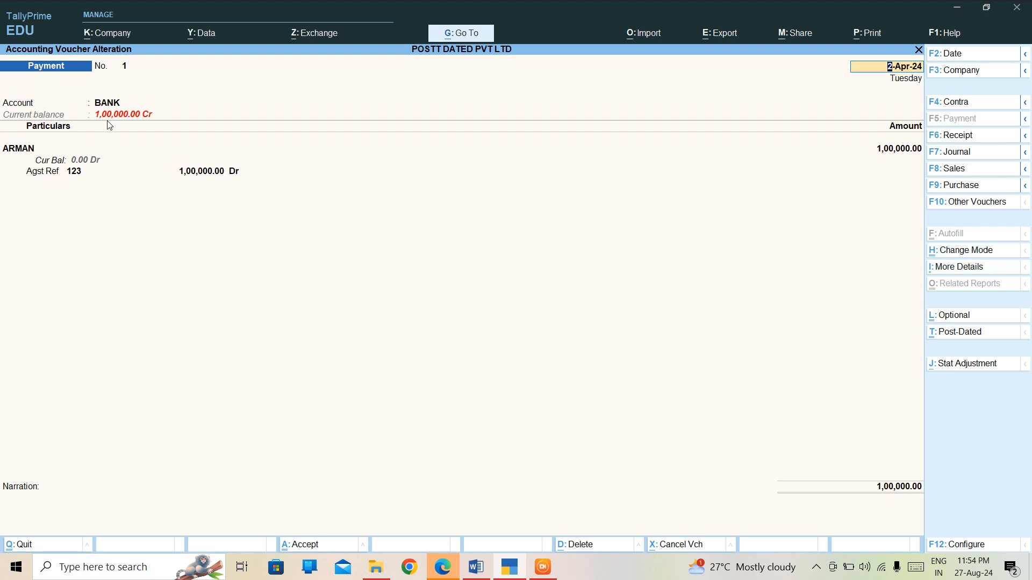
key(BackSpace)
key(Escape)
key(y)
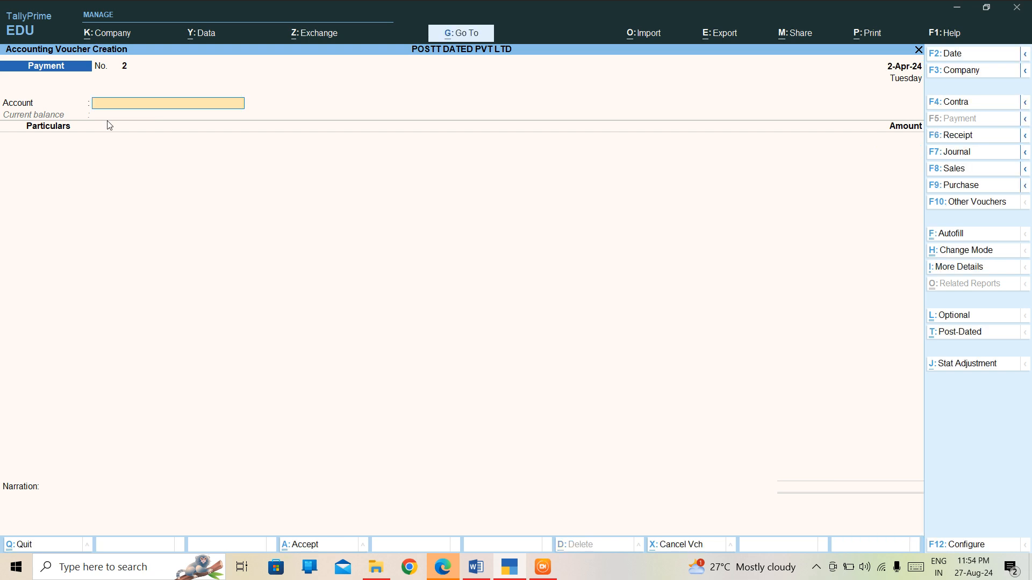
key(Escape)
key(y)
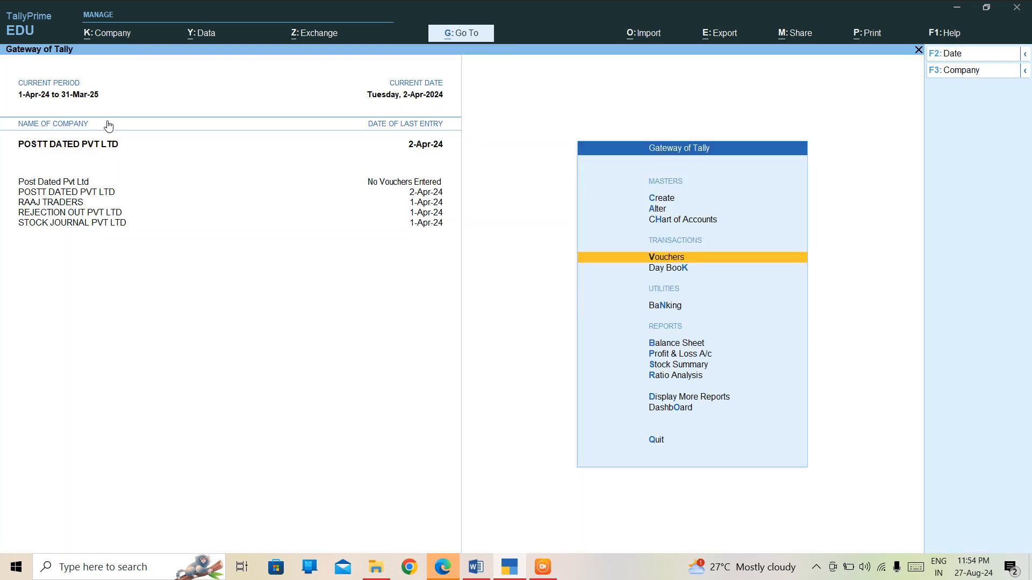
Step: Open the Balance Sheet and set its period from 1-4-2024 to 2-4-24
key(Down)
key(Down)
key(Down)
key(Down)
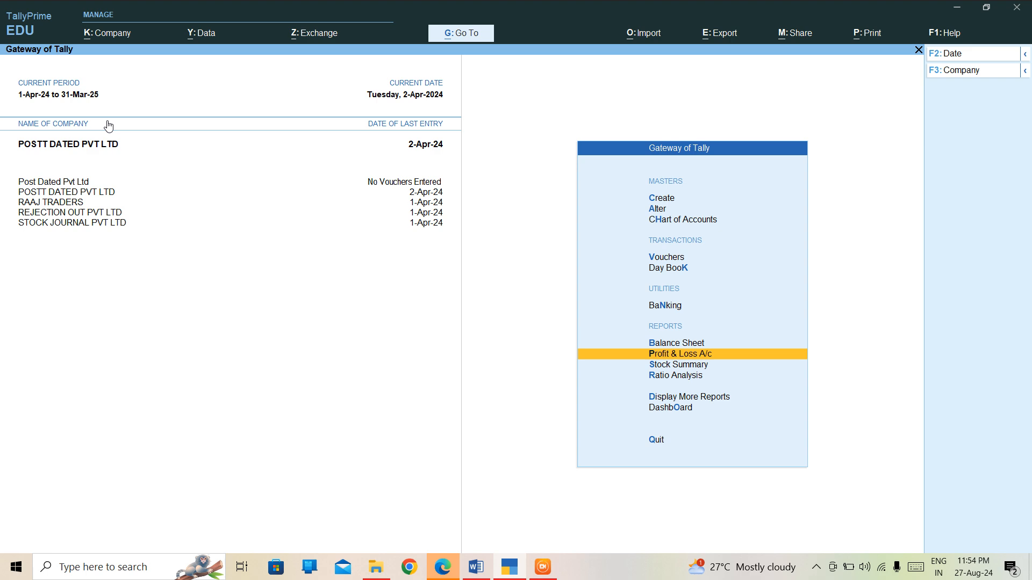
key(Up)
key(Return)
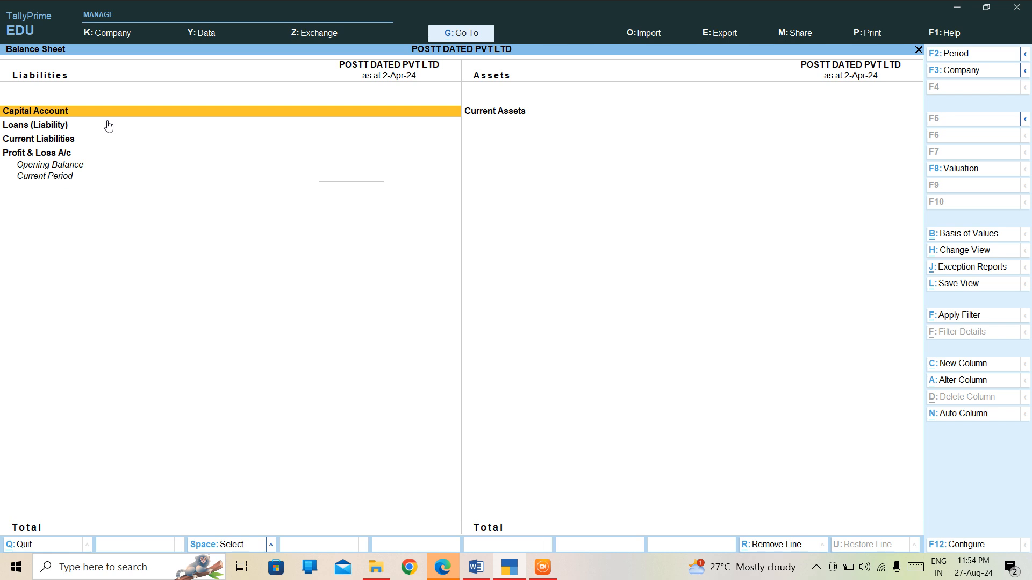
key(F2)
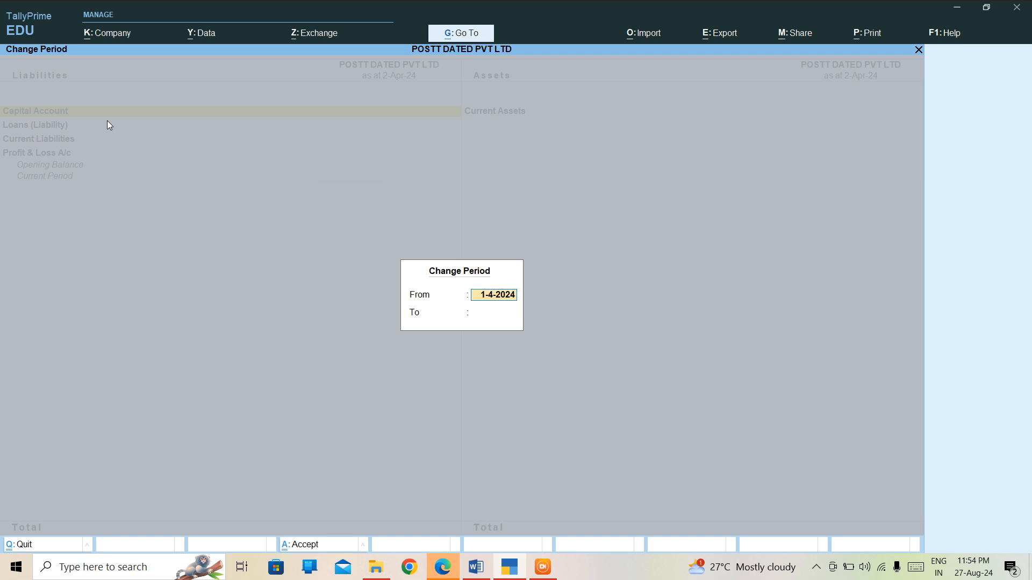
key(Return)
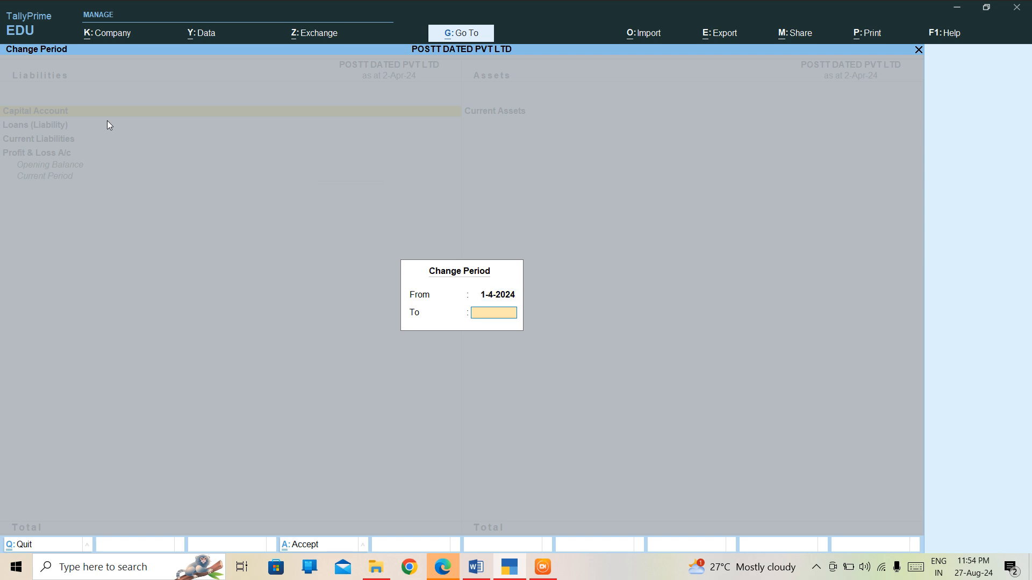
text(2-4-24)
key(Return)
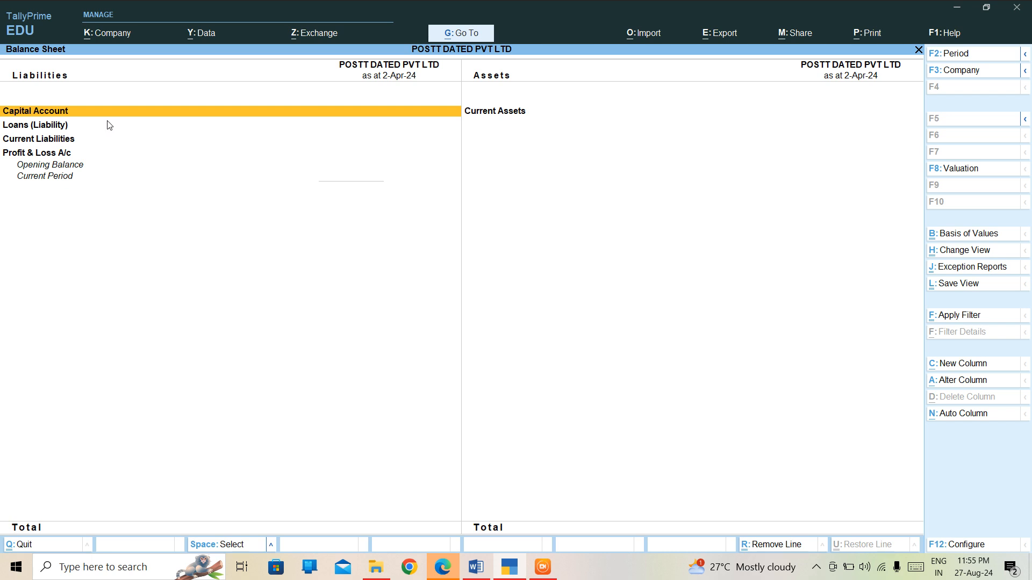
Step: Recheck the Balance Sheet's period dates, keep them as they are and close the report
key(F2)
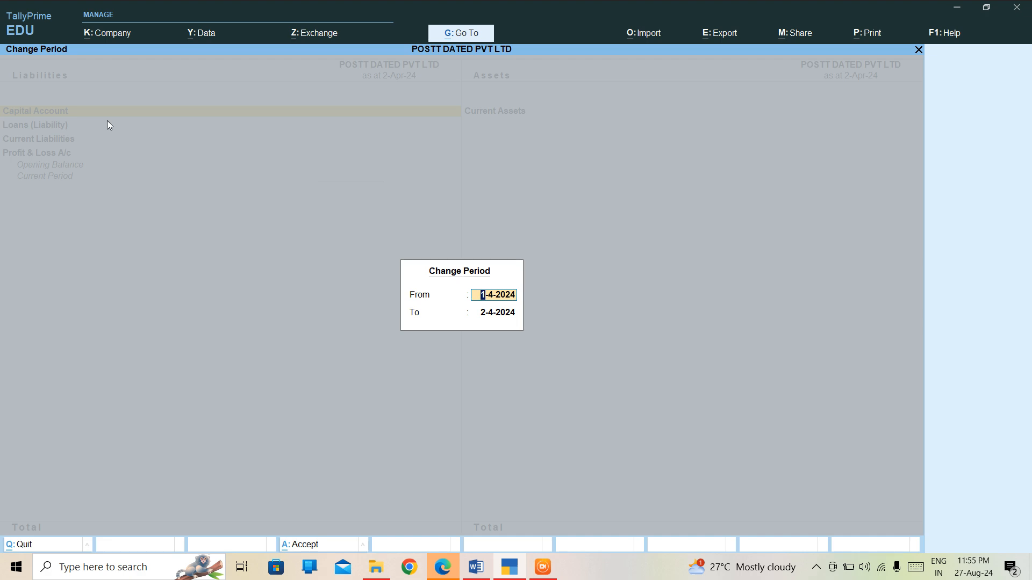
key(Return)
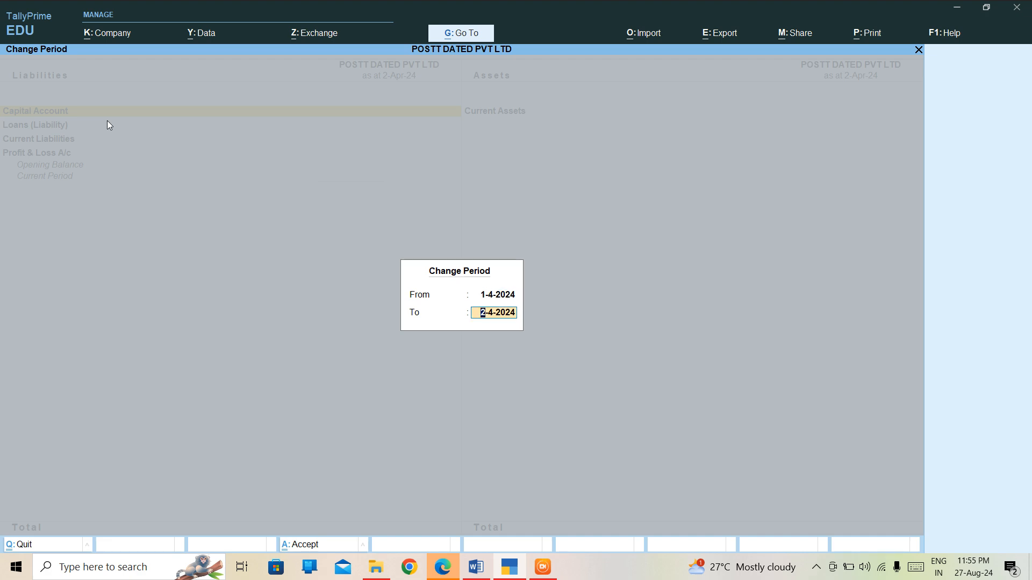
key(Return)
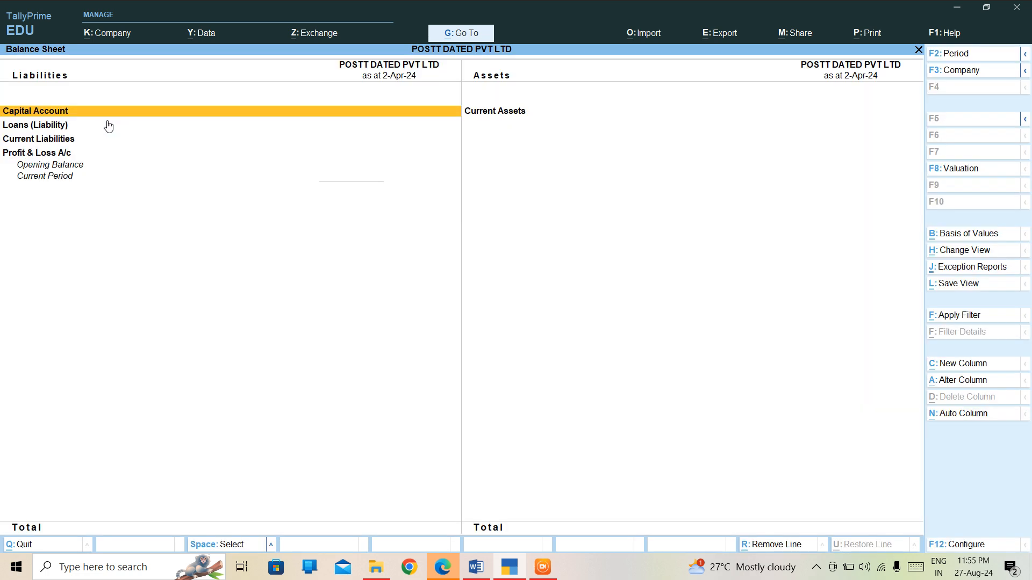
key(Escape)
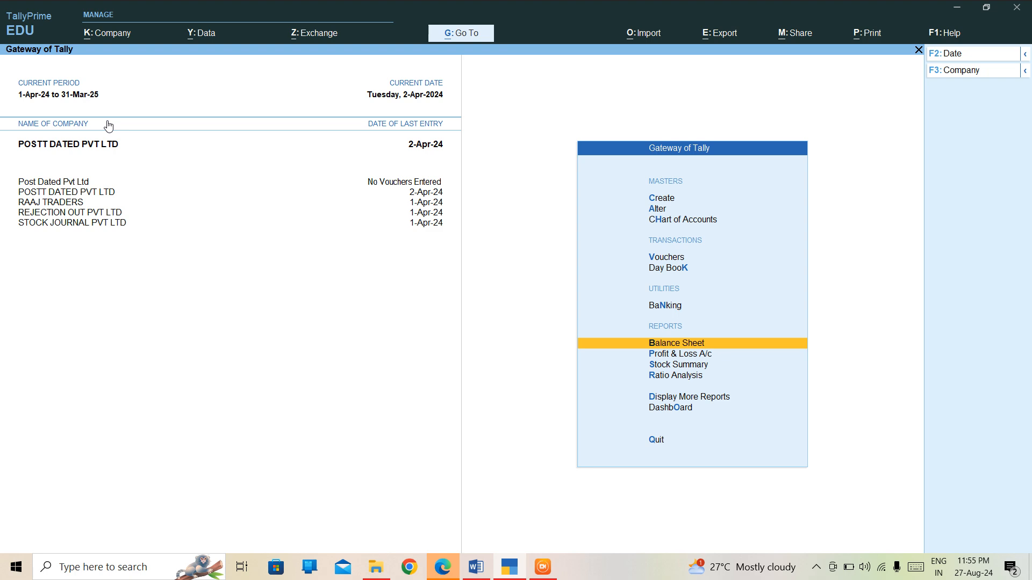
Step: Open the supplier's payment voucher of 2-Apr-24 from the Day Book for alteration
key(Up)
key(Up)
key(Up)
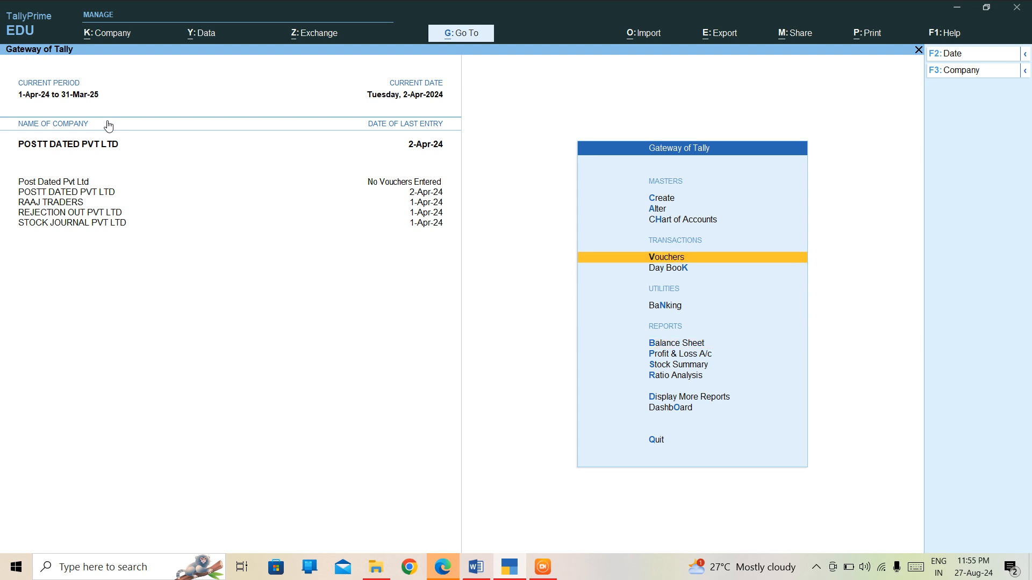
key(Down)
key(Return)
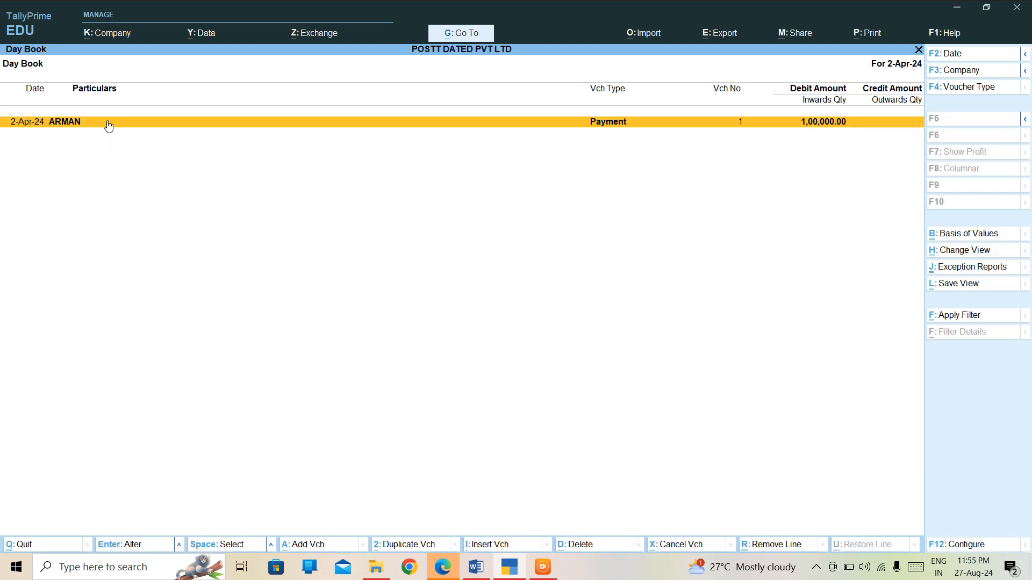
click(20, 129)
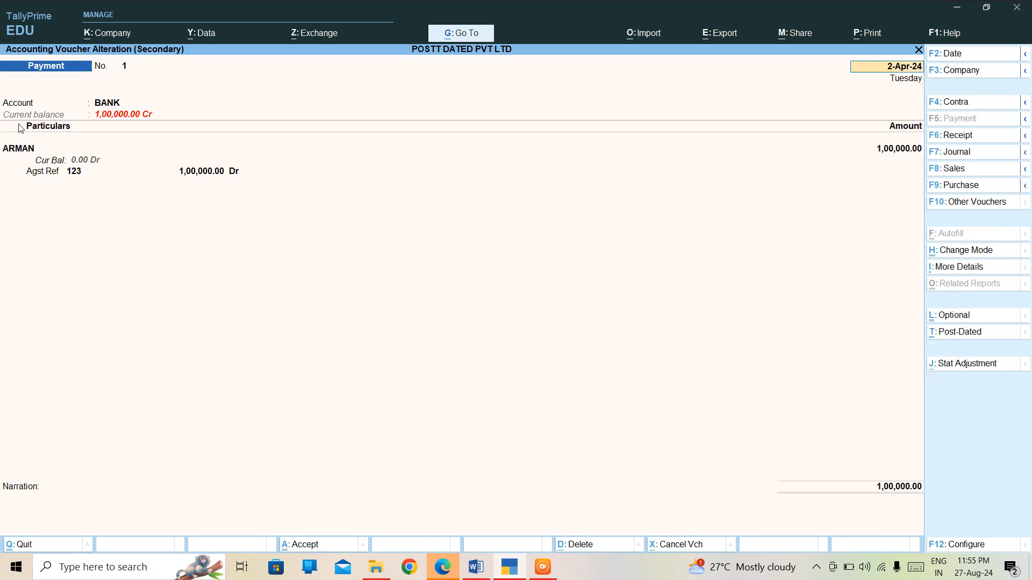